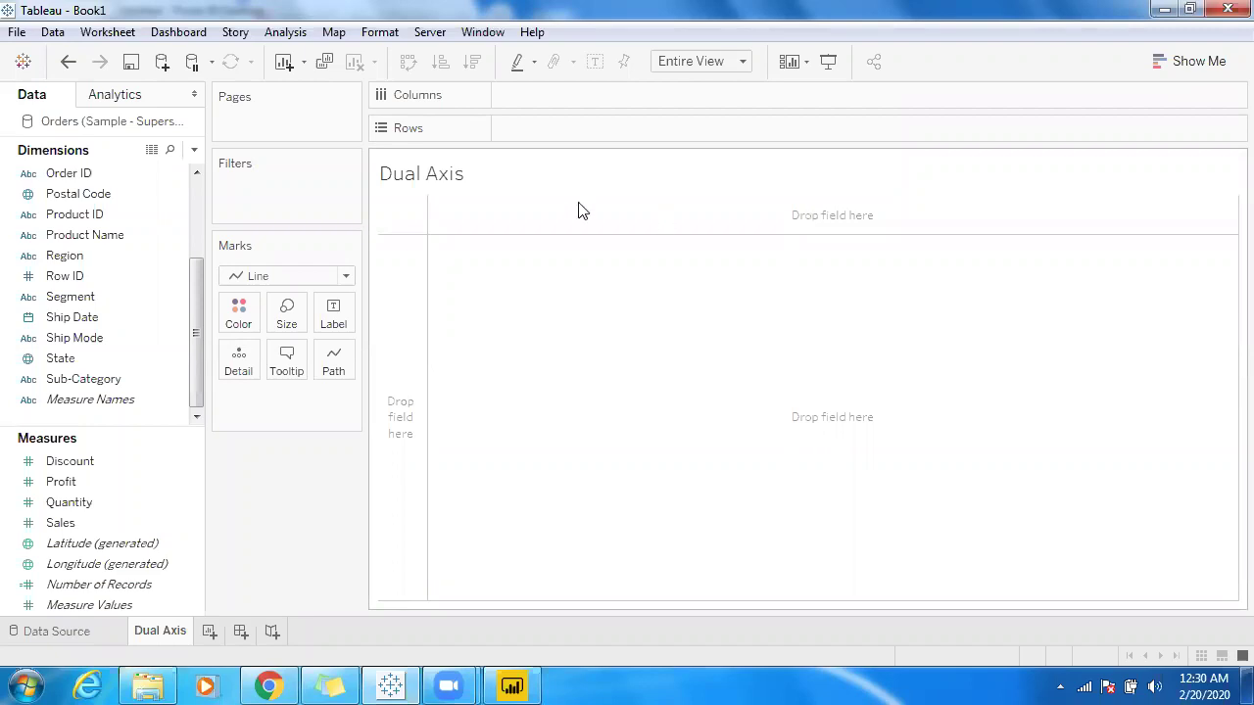
# Step: Add Sub-Category as rows plus Sales and Profit to the view, with the Automatic mark type
pyautogui.click(82, 388)
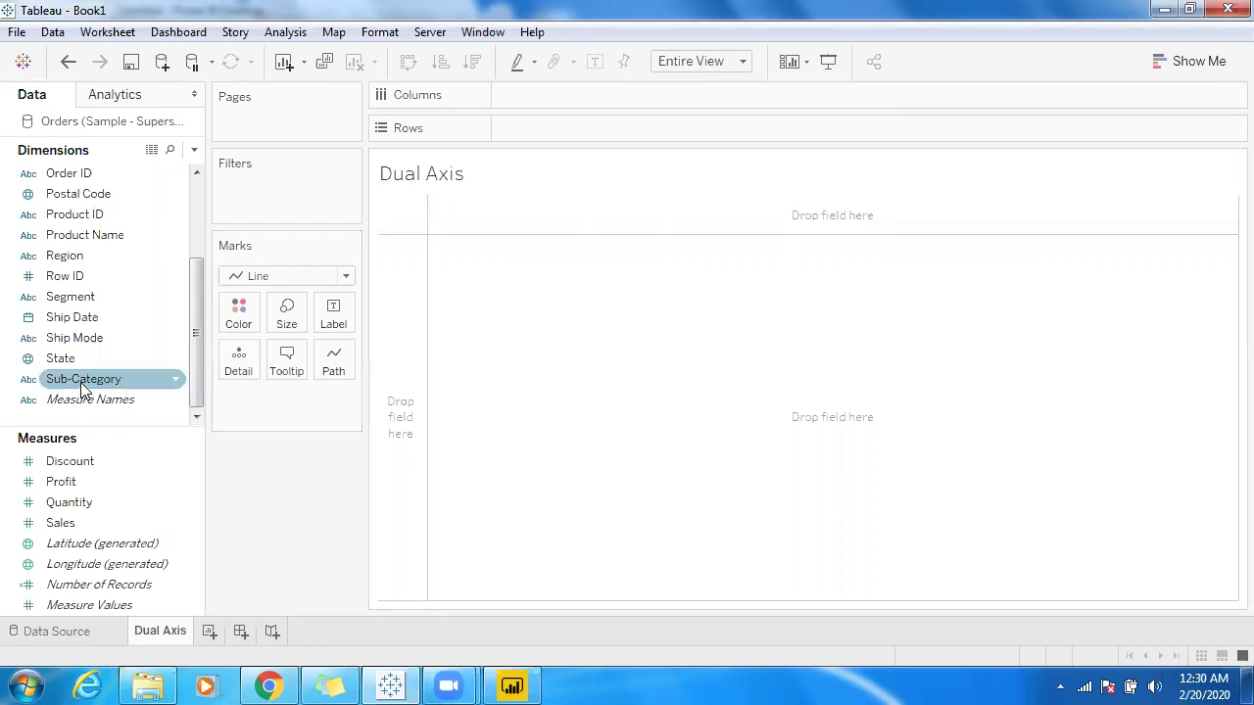
pyautogui.doubleClick(80, 382)
pyautogui.click(88, 482)
pyautogui.click(74, 525)
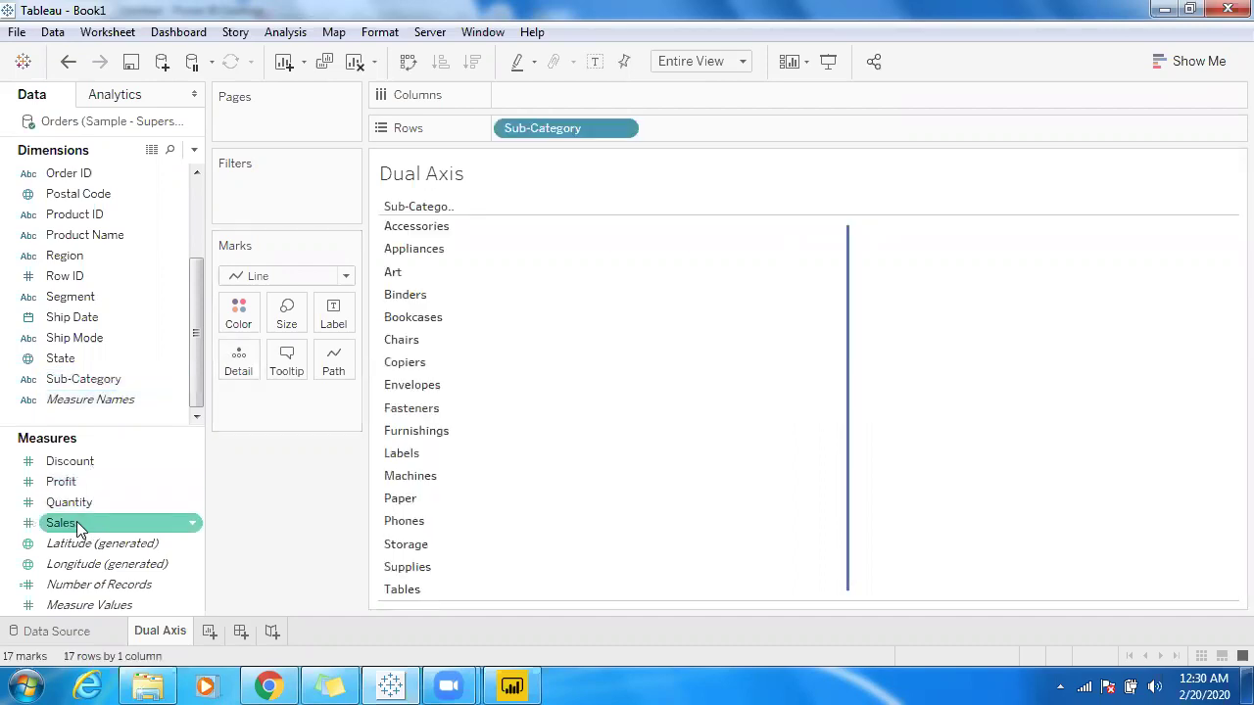
pyautogui.doubleClick(74, 526)
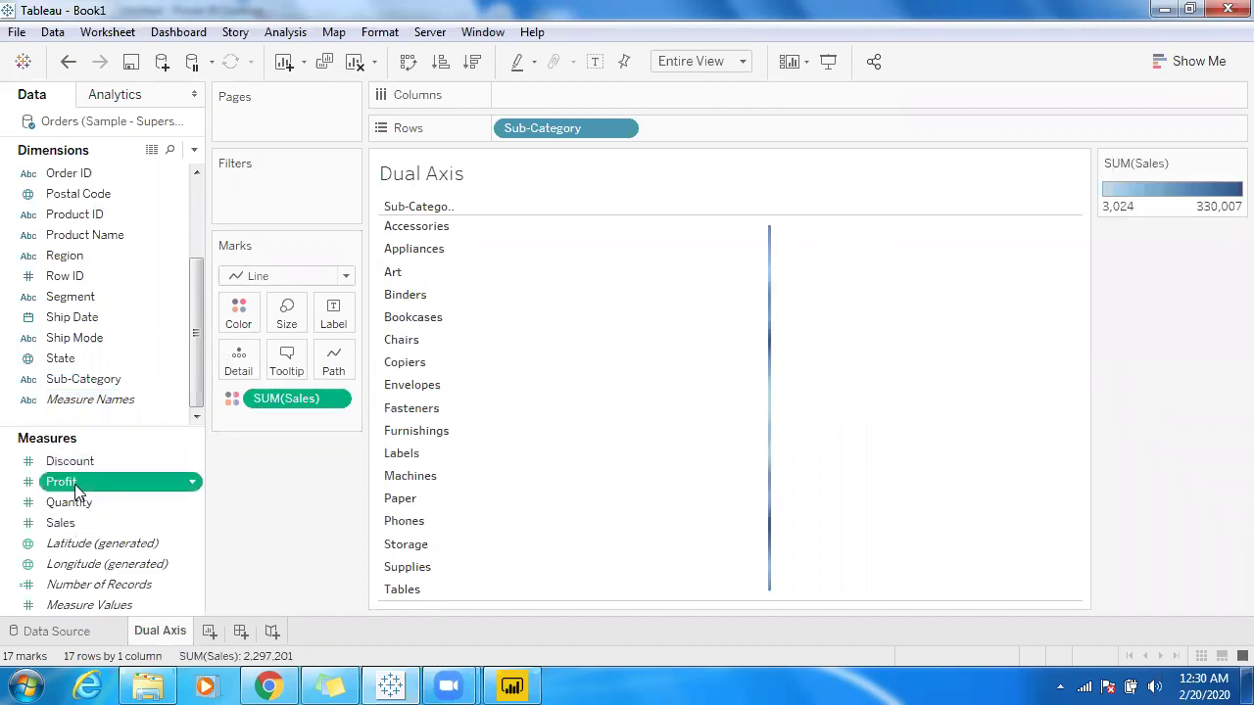
pyautogui.doubleClick(74, 484)
pyautogui.click(302, 279)
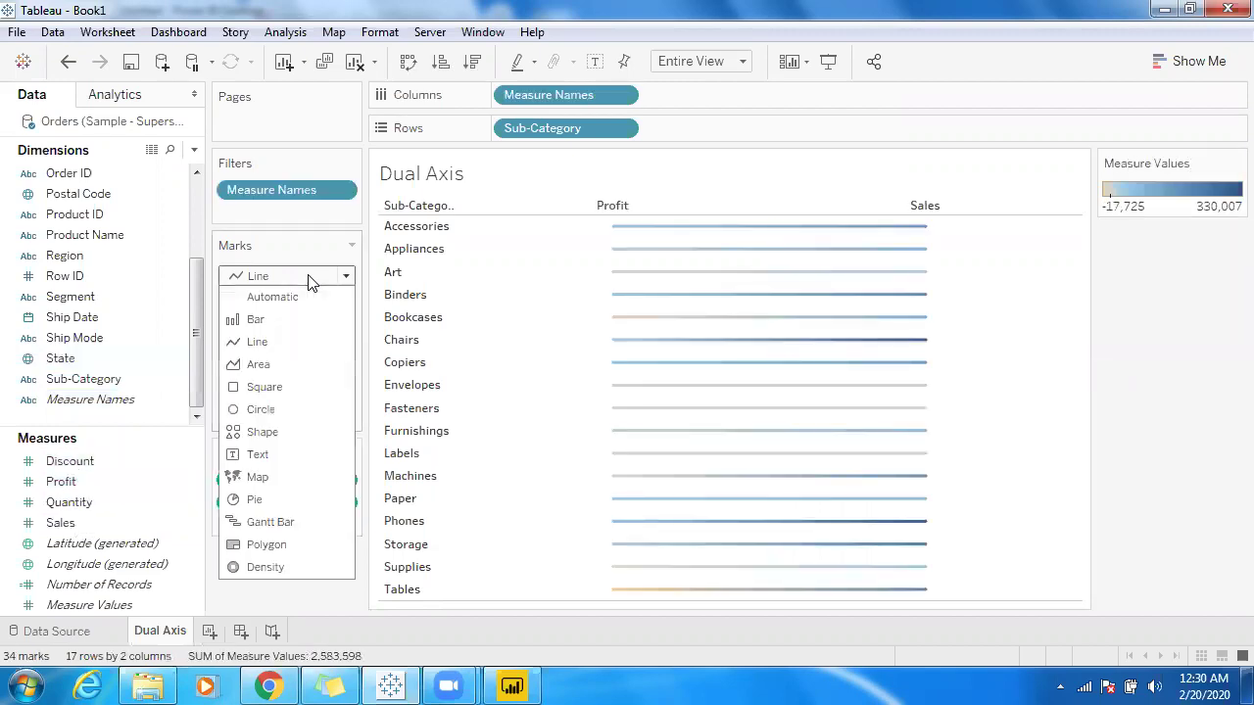
pyautogui.press('Escape')
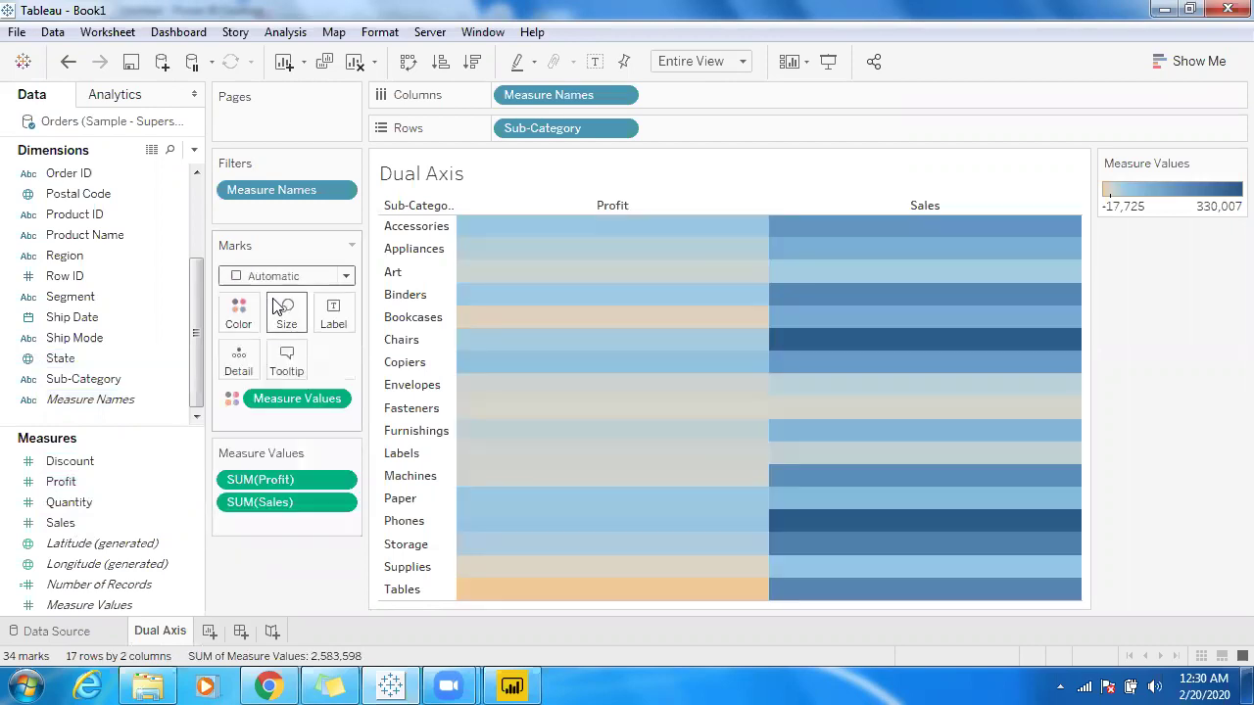
# Step: Turn the view into vertical bars via Show Me and swapping axes, ordering Sales above Profit
pyautogui.click(1186, 63)
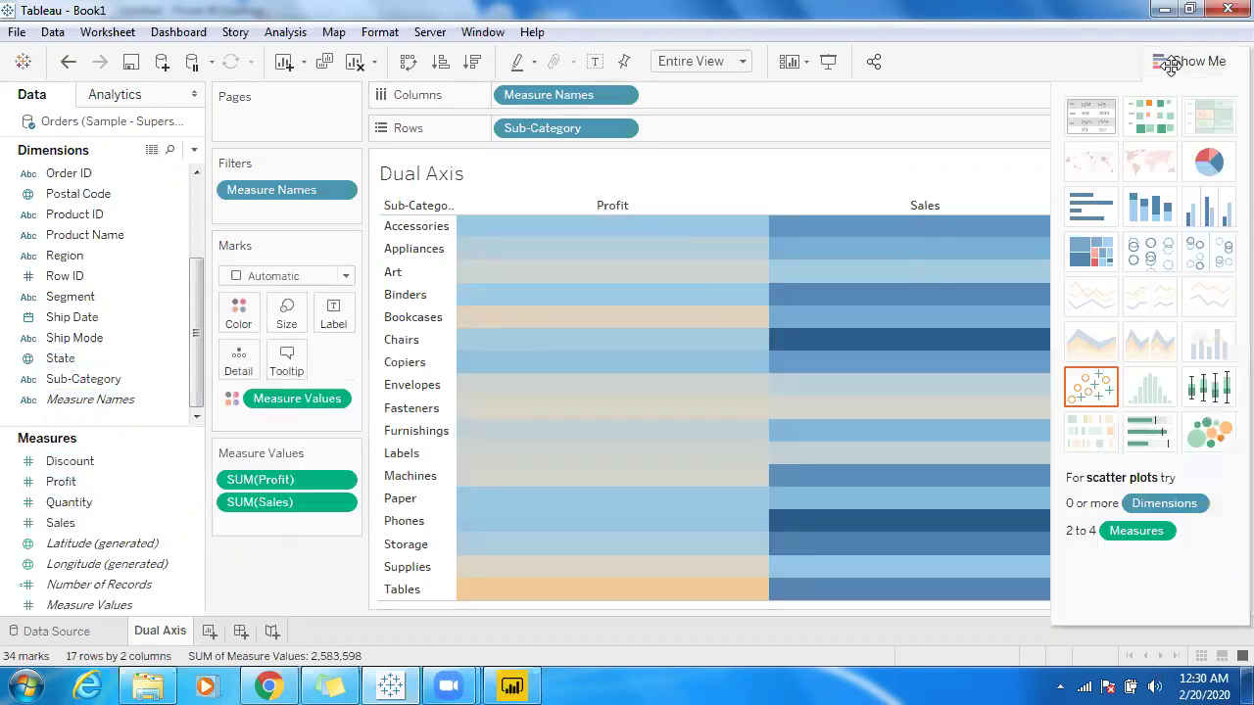
pyautogui.click(1091, 222)
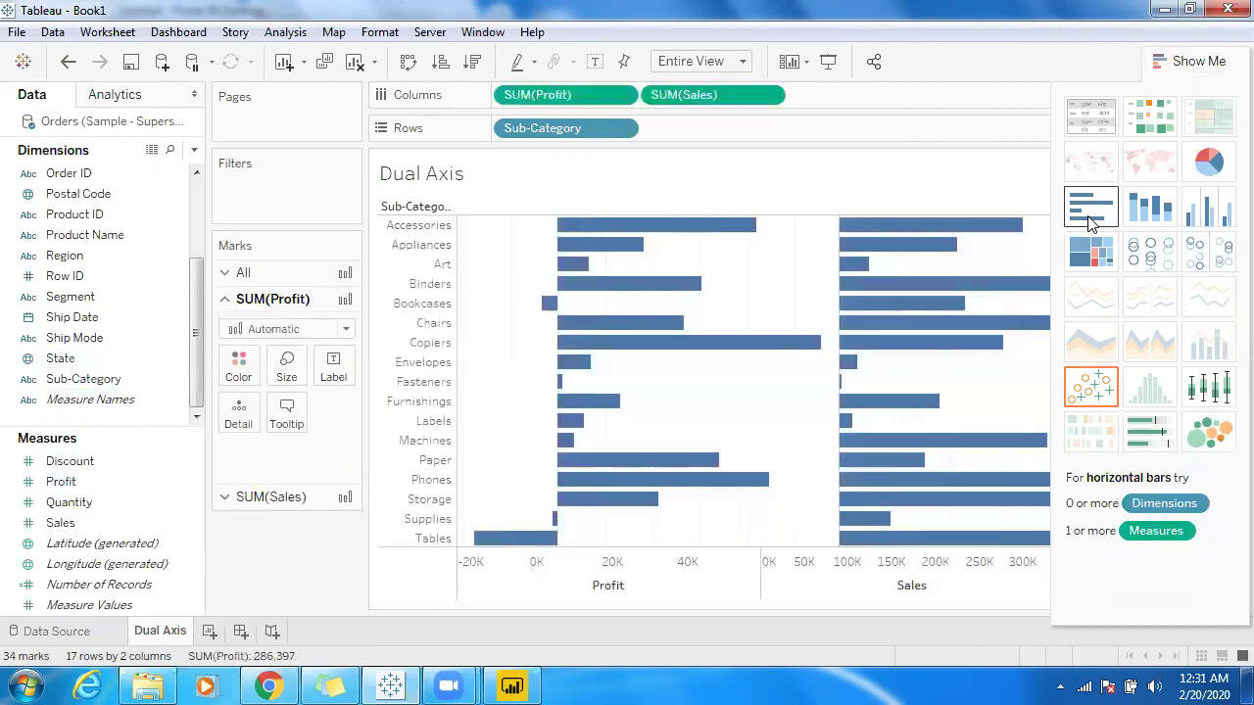
pyautogui.click(1184, 57)
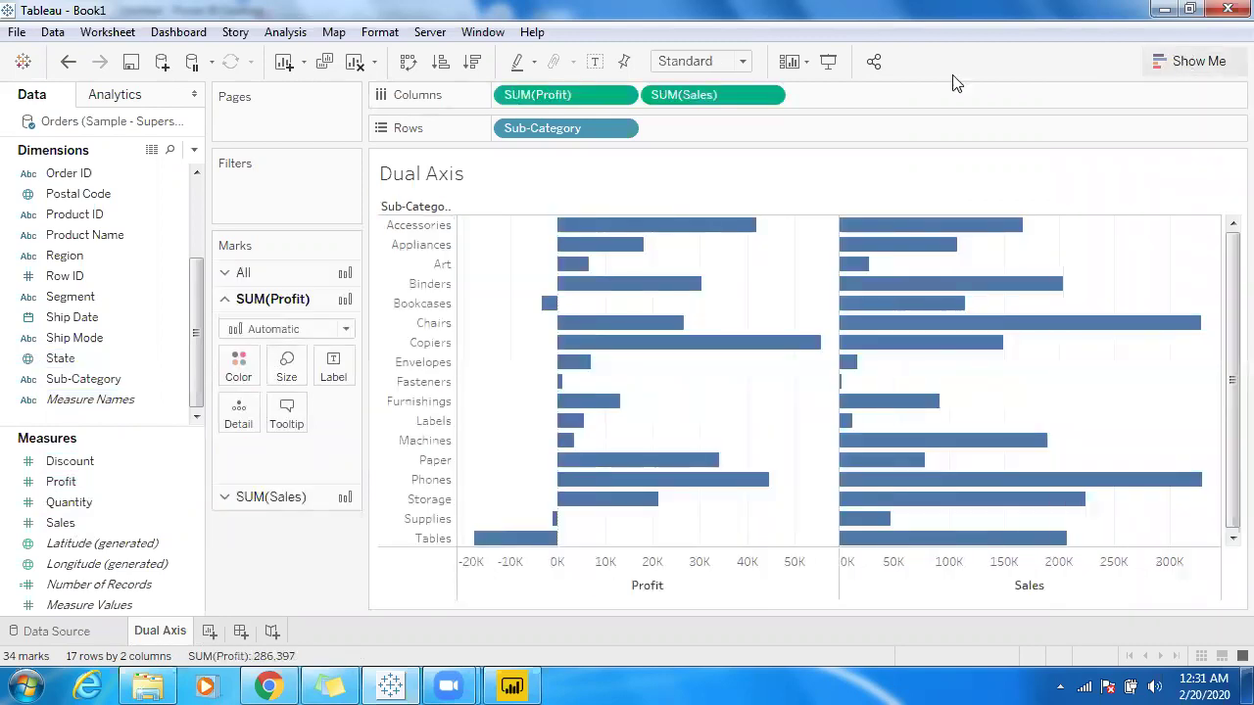
pyautogui.click(408, 63)
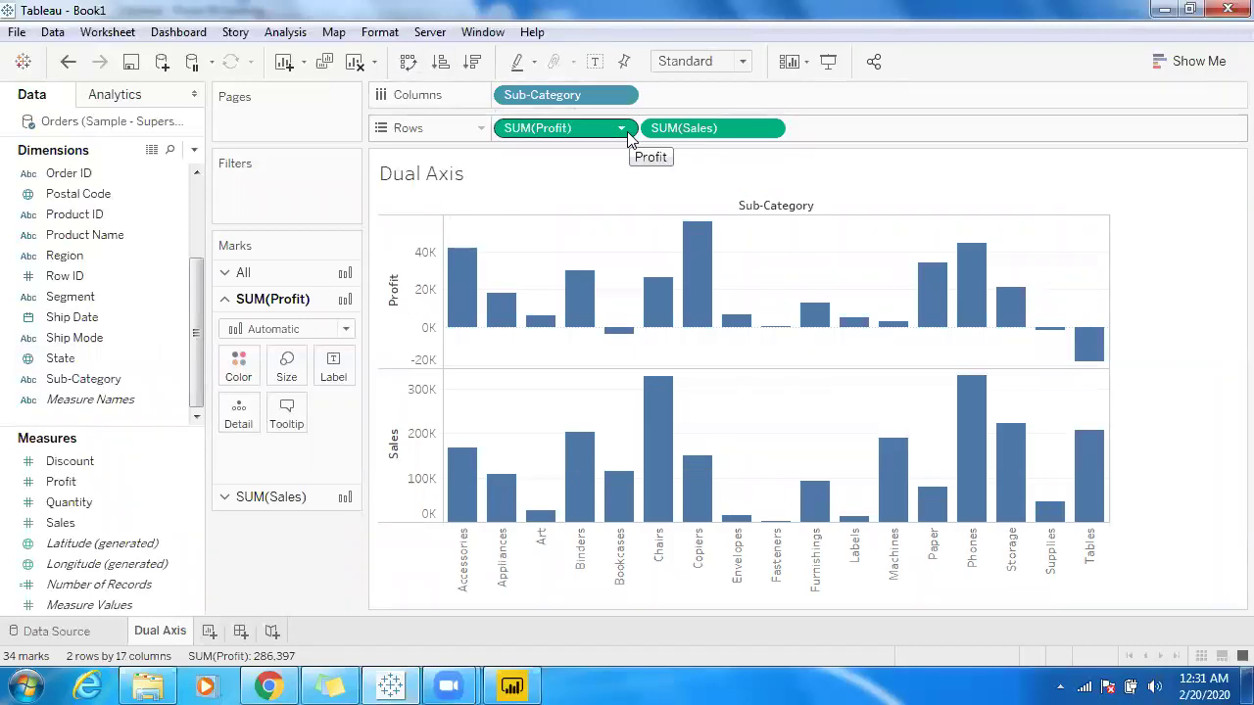
pyautogui.click(609, 129)
pyautogui.moveTo(663, 129); pyautogui.dragTo(891, 132)
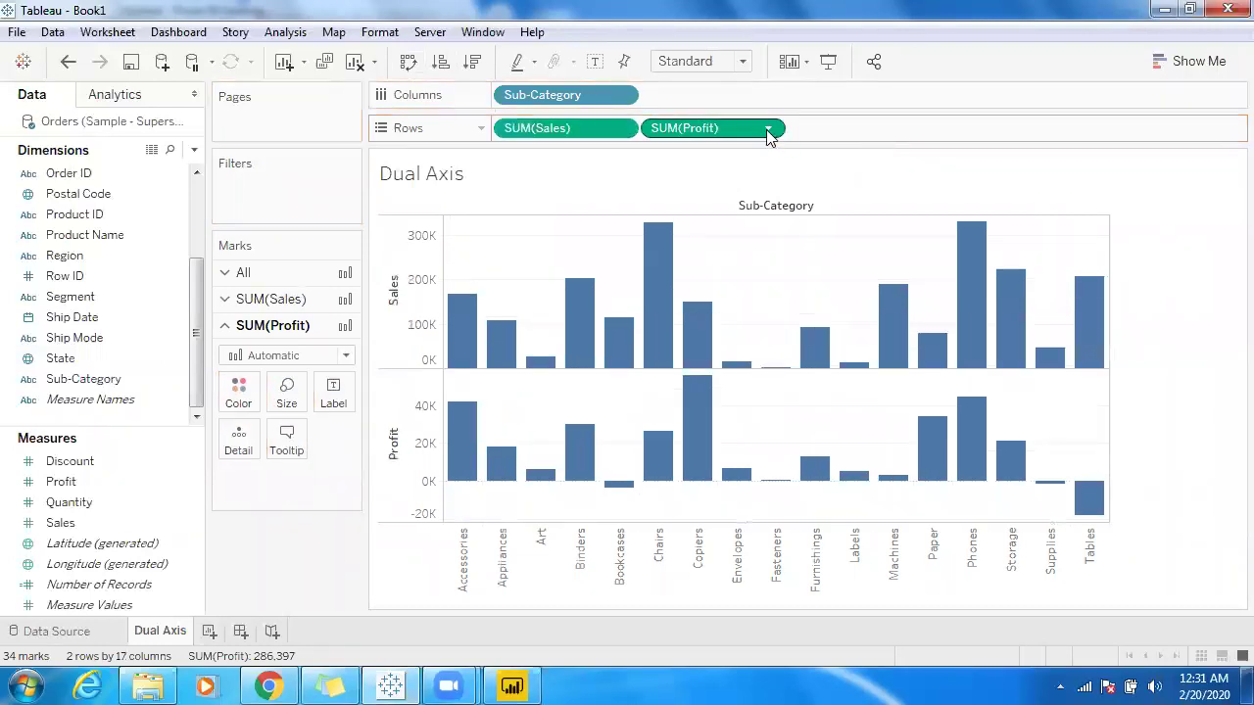
# Step: Put Profit on a dual axis with Sales and fit the chart to Entire View
pyautogui.click(769, 133)
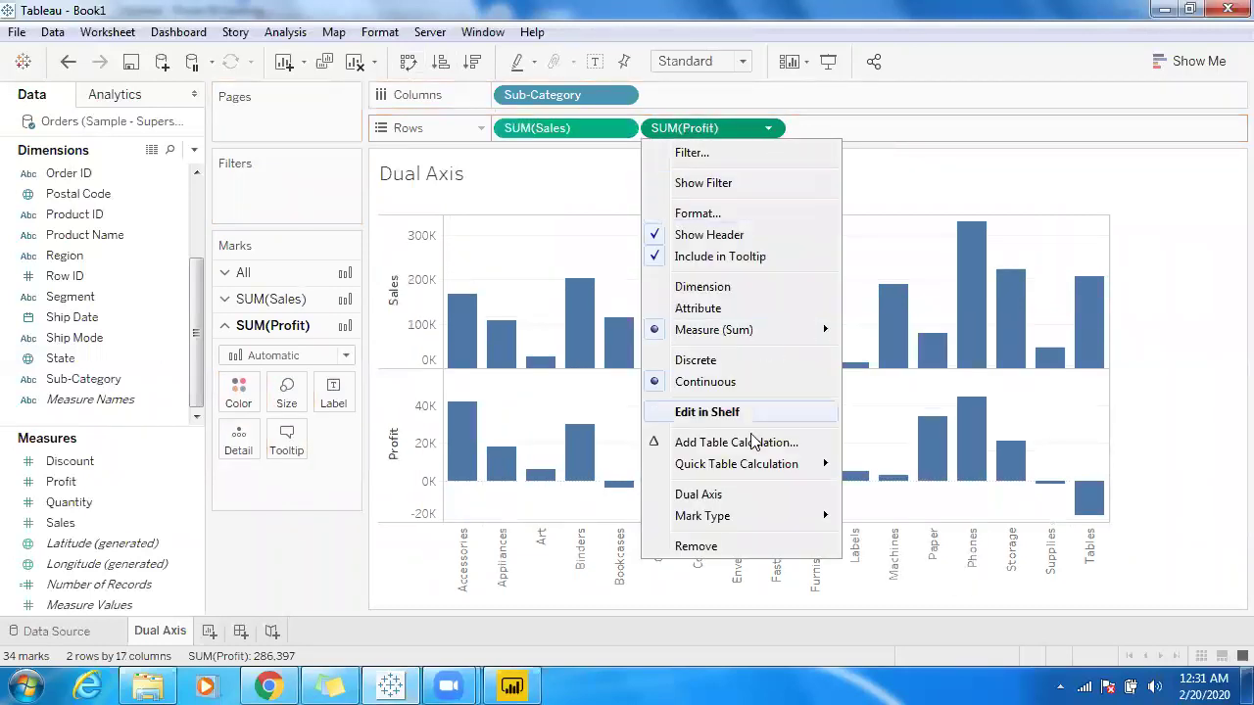
pyautogui.click(741, 495)
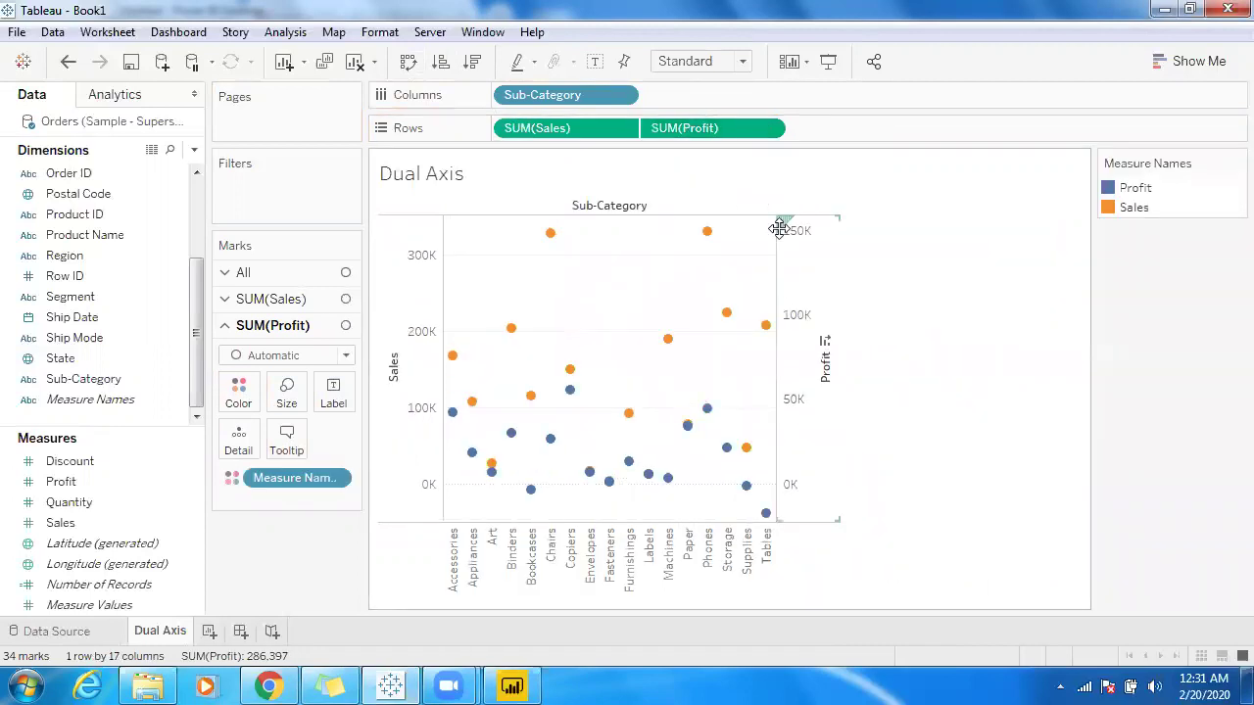
pyautogui.click(707, 62)
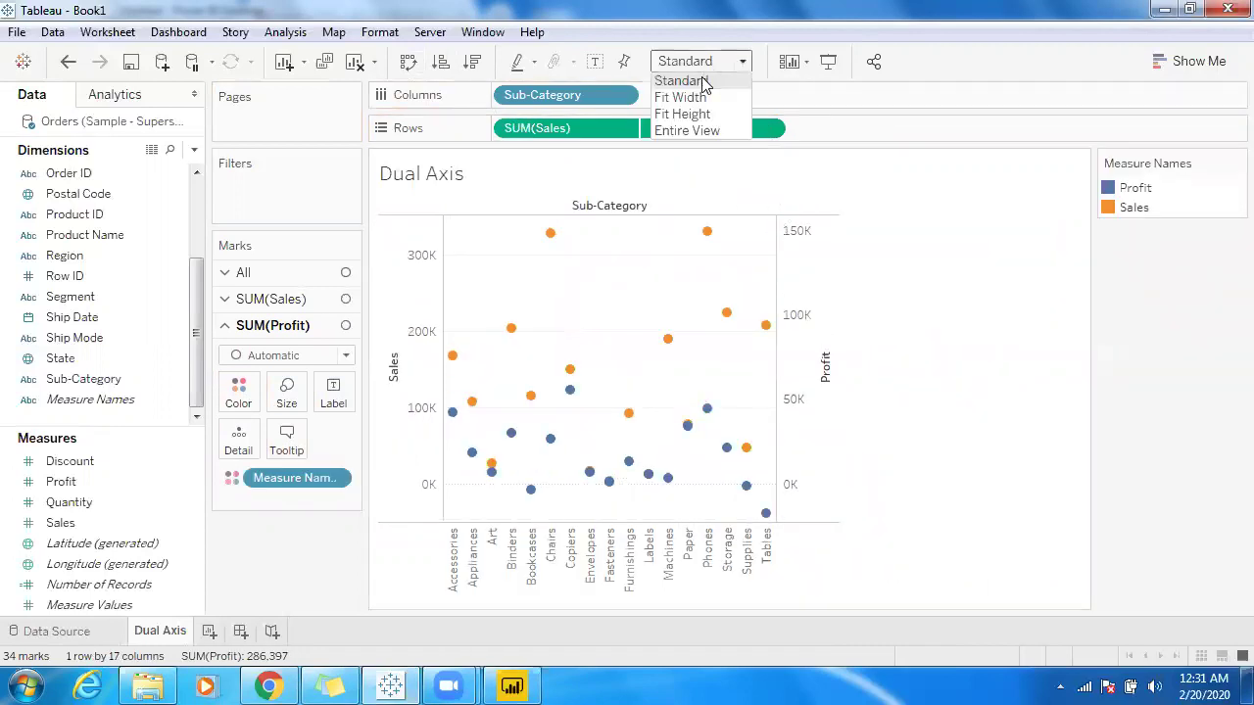
pyautogui.click(698, 130)
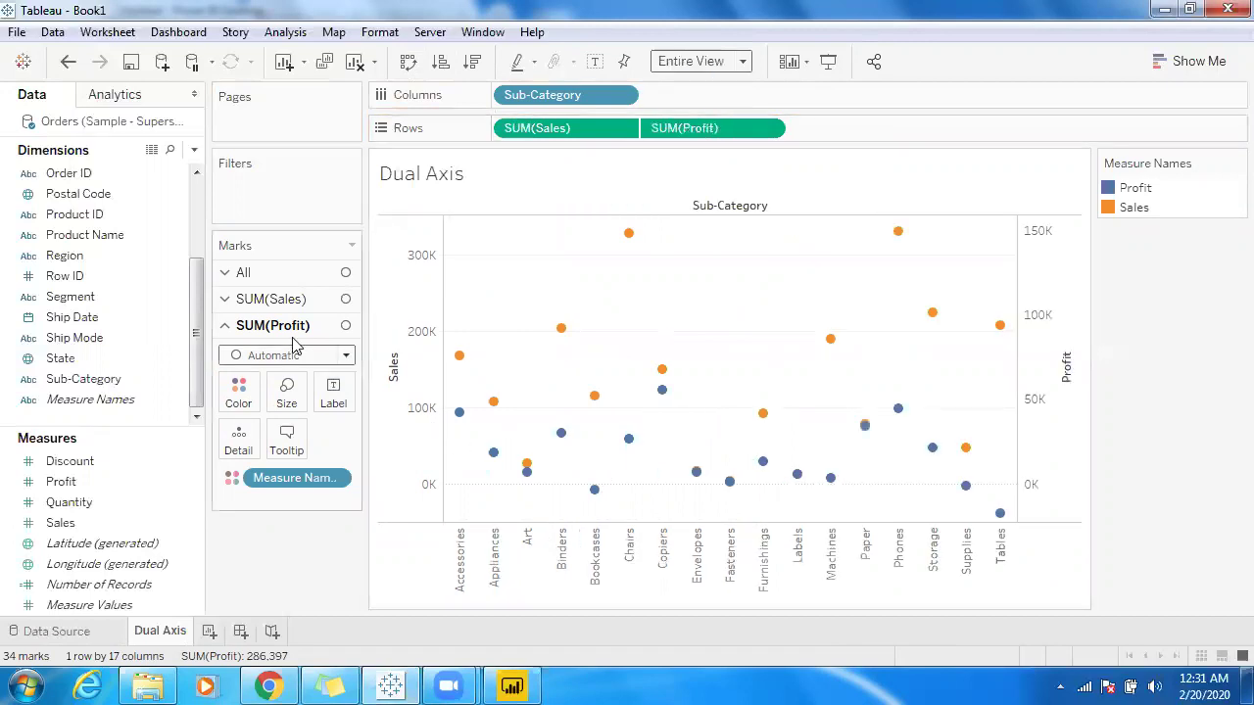
# Step: Set the Sales marks to Bar and the Profit marks to Line
pyautogui.click(284, 299)
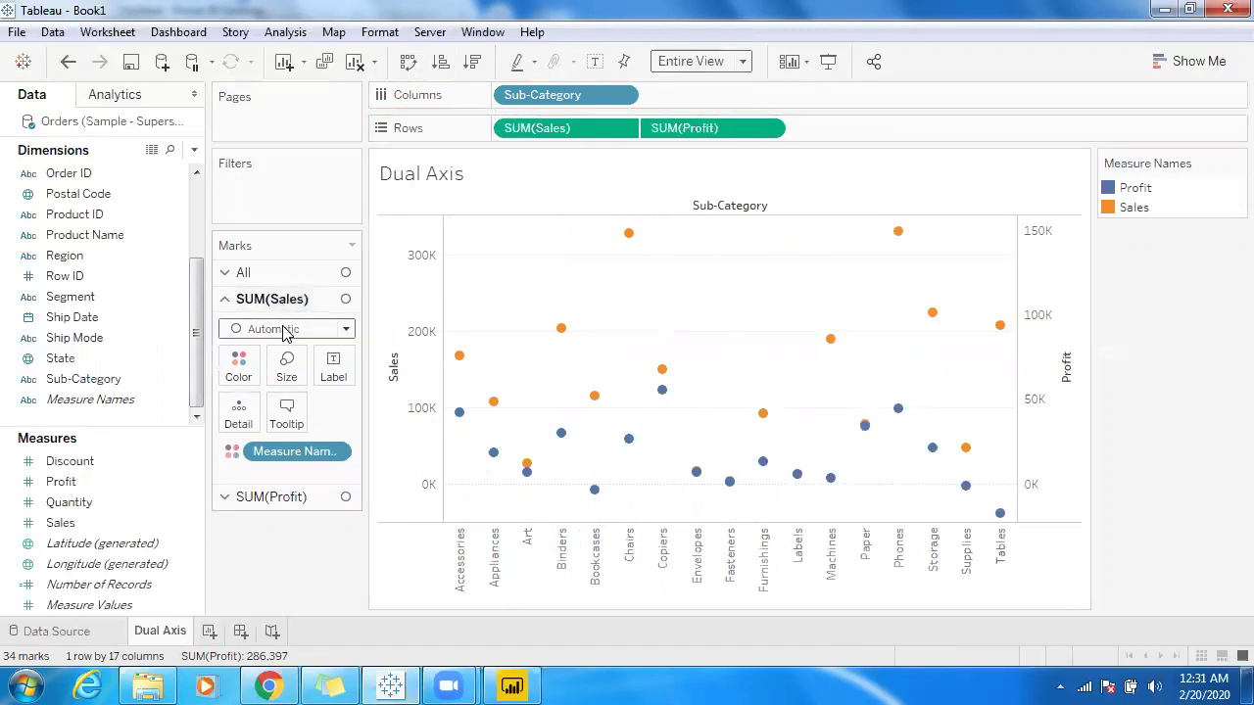
pyautogui.click(286, 329)
pyautogui.click(259, 373)
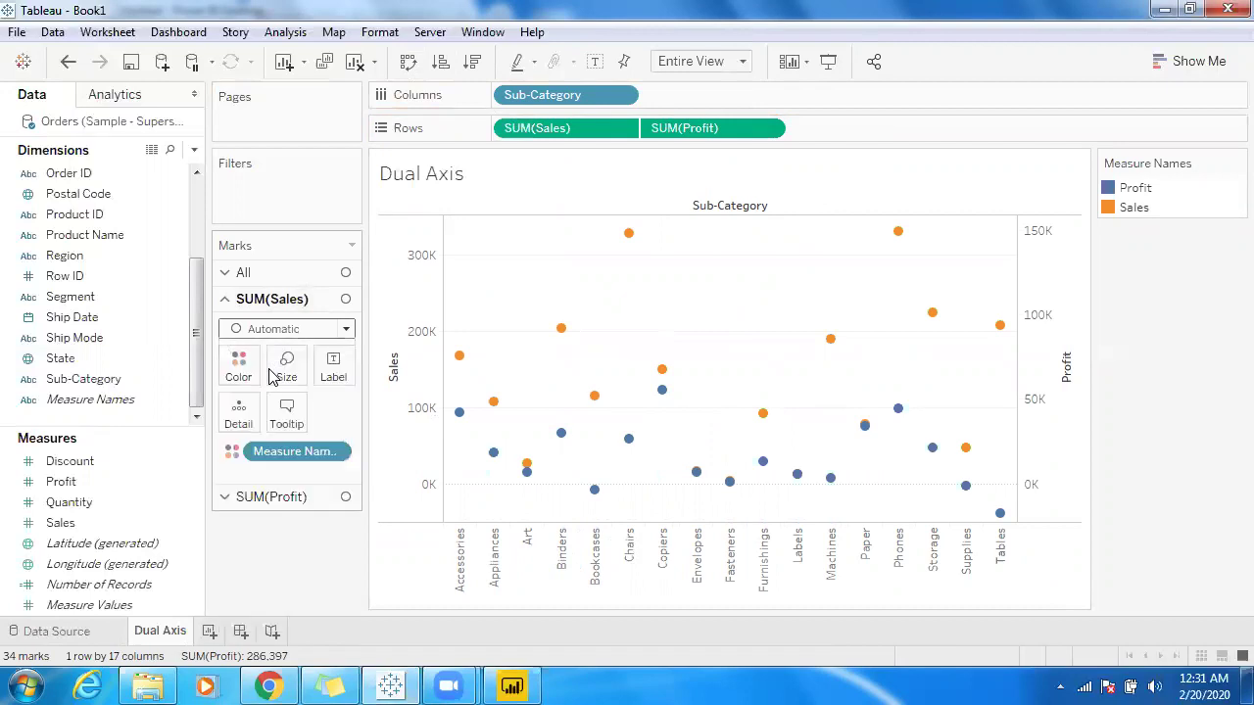
pyautogui.click(301, 498)
pyautogui.click(286, 356)
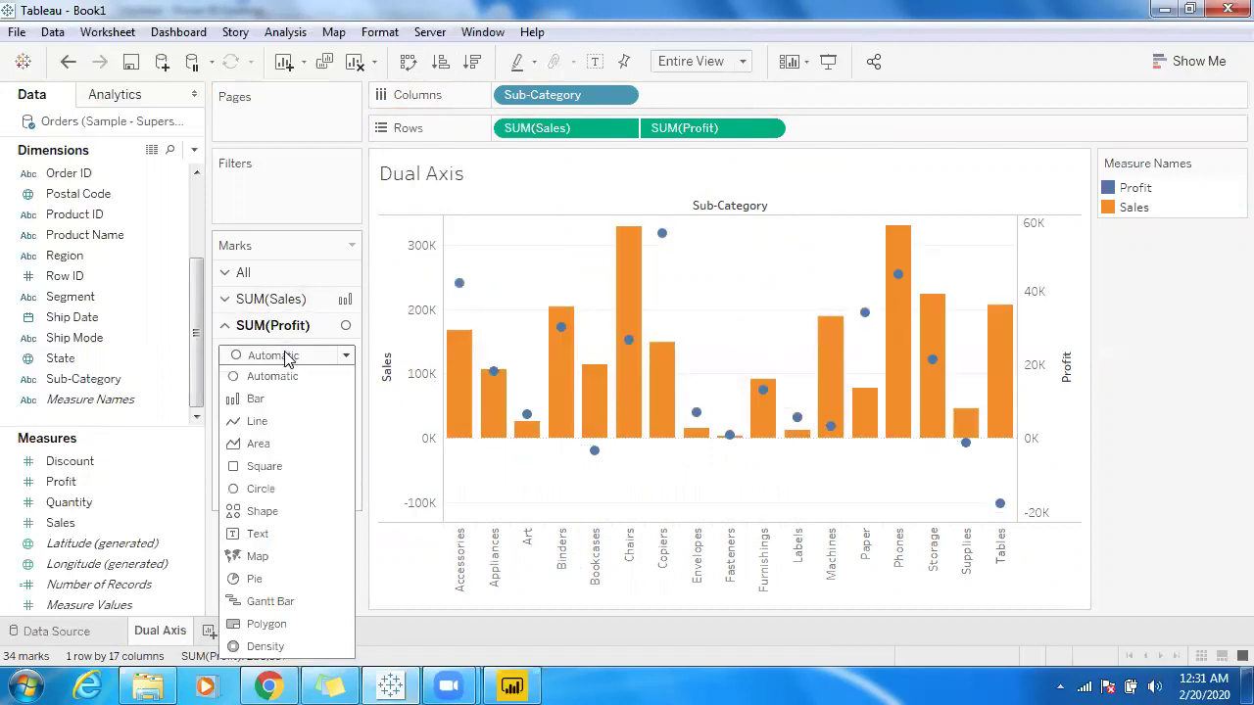
pyautogui.press('Escape')
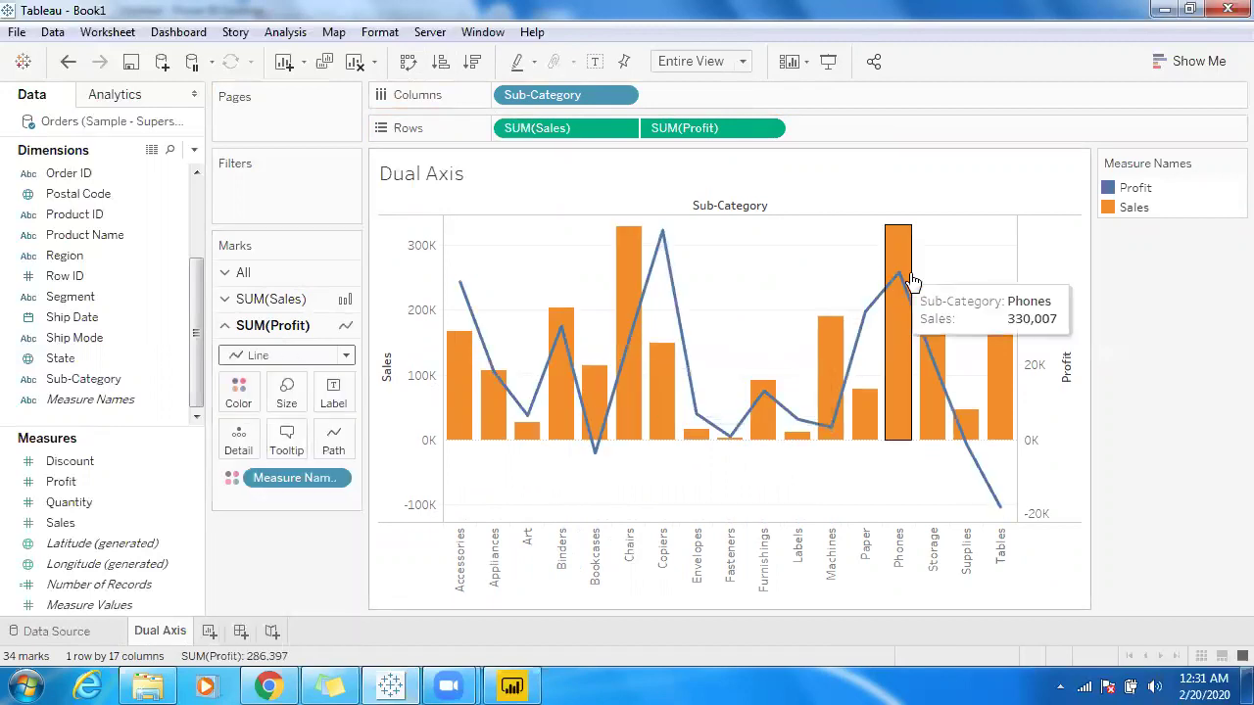
# Step: Synchronize the Profit axis with the Sales axis
pyautogui.rightClick(1056, 307)
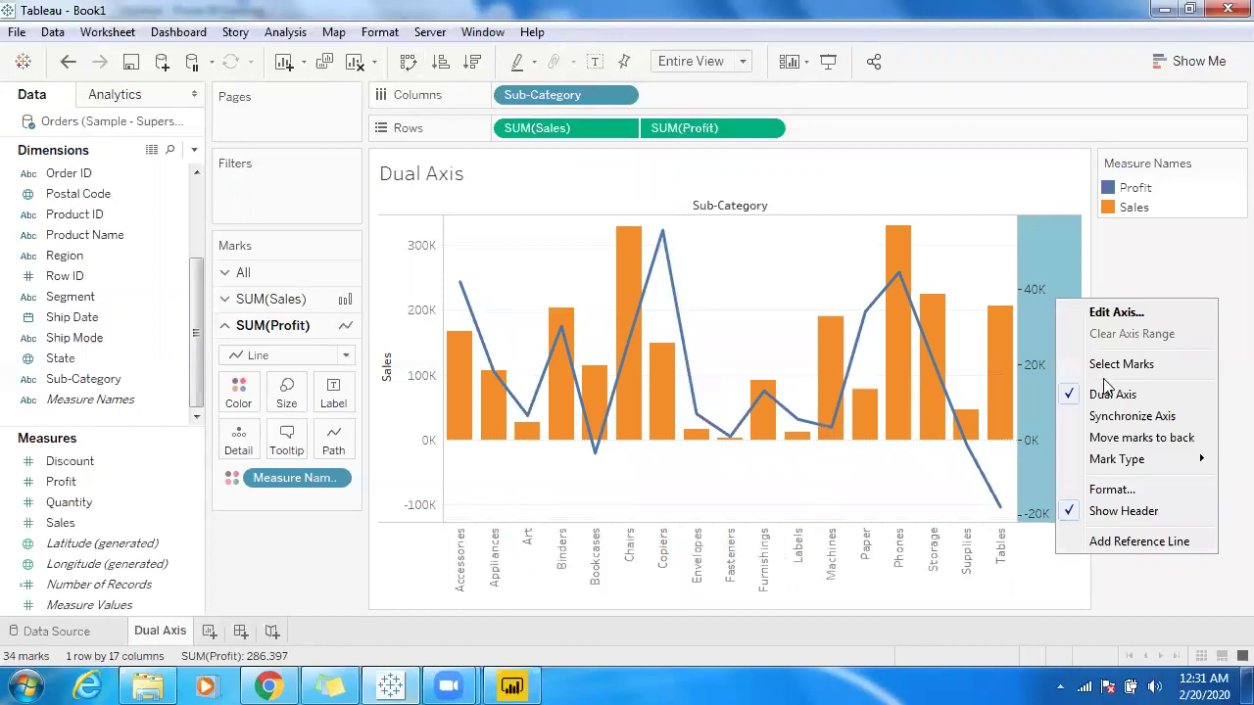
pyautogui.click(1122, 418)
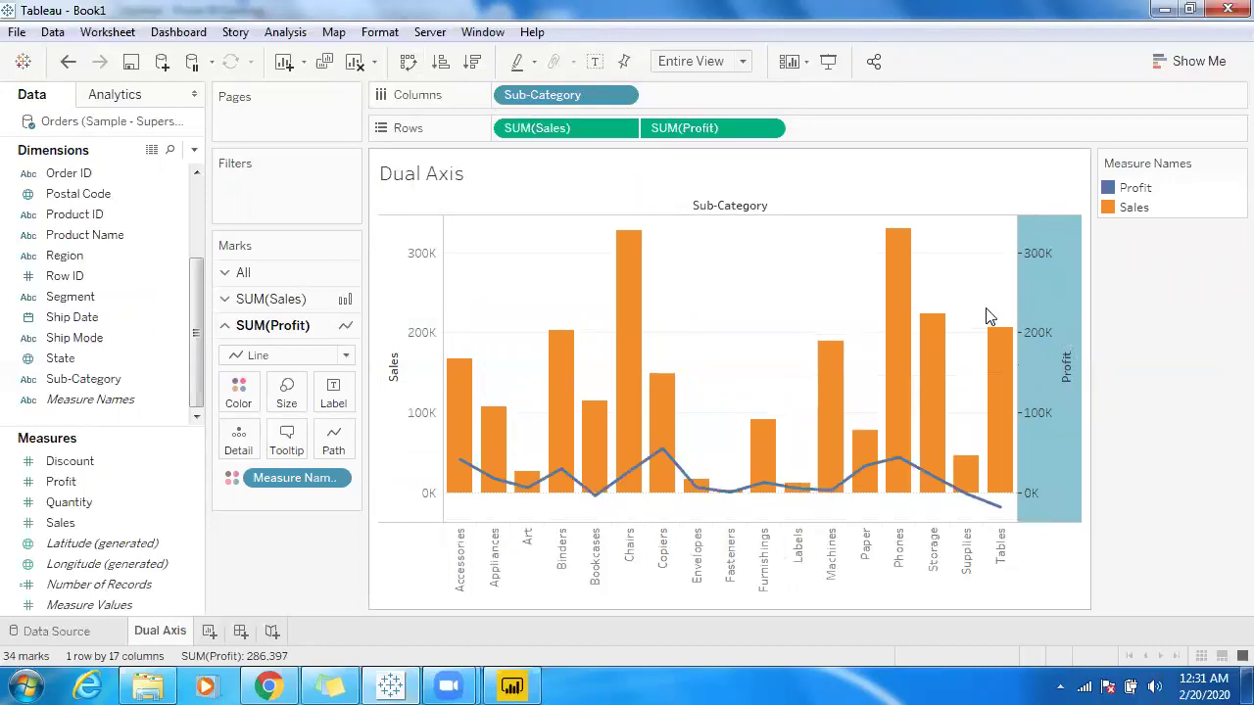
pyautogui.moveTo(1024, 286)
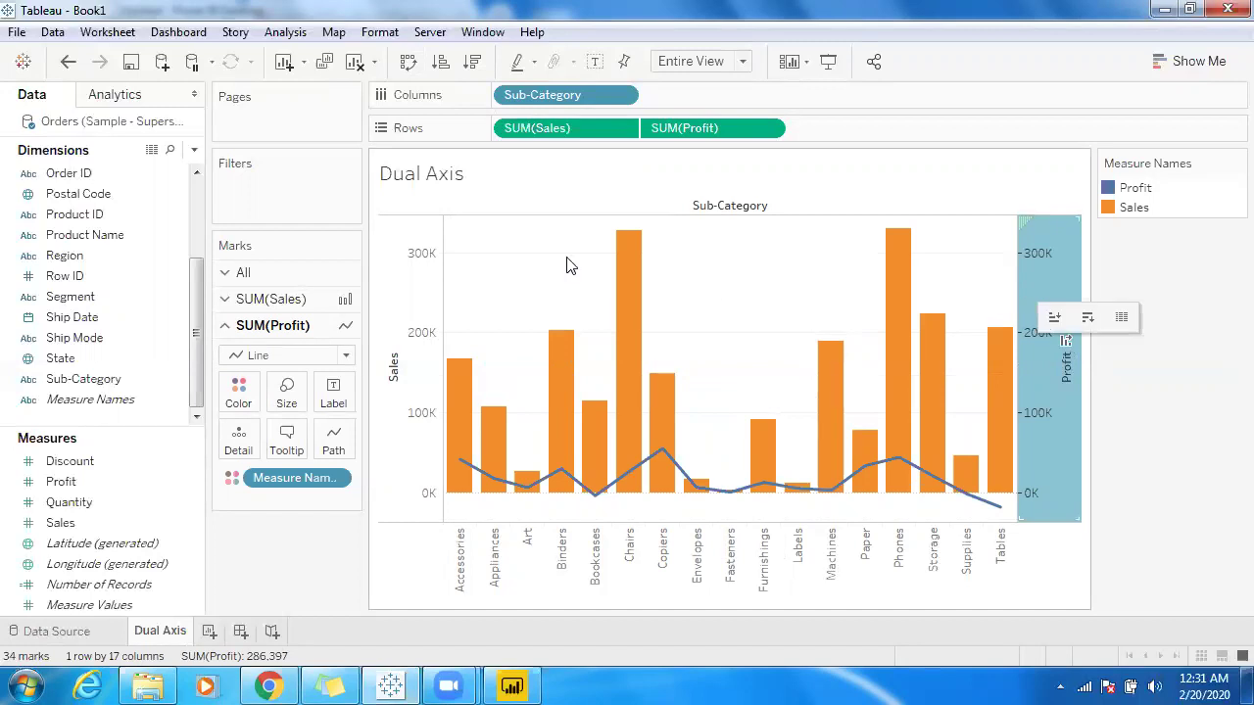
# Step: Hide the Sales axis header
pyautogui.rightClick(423, 298)
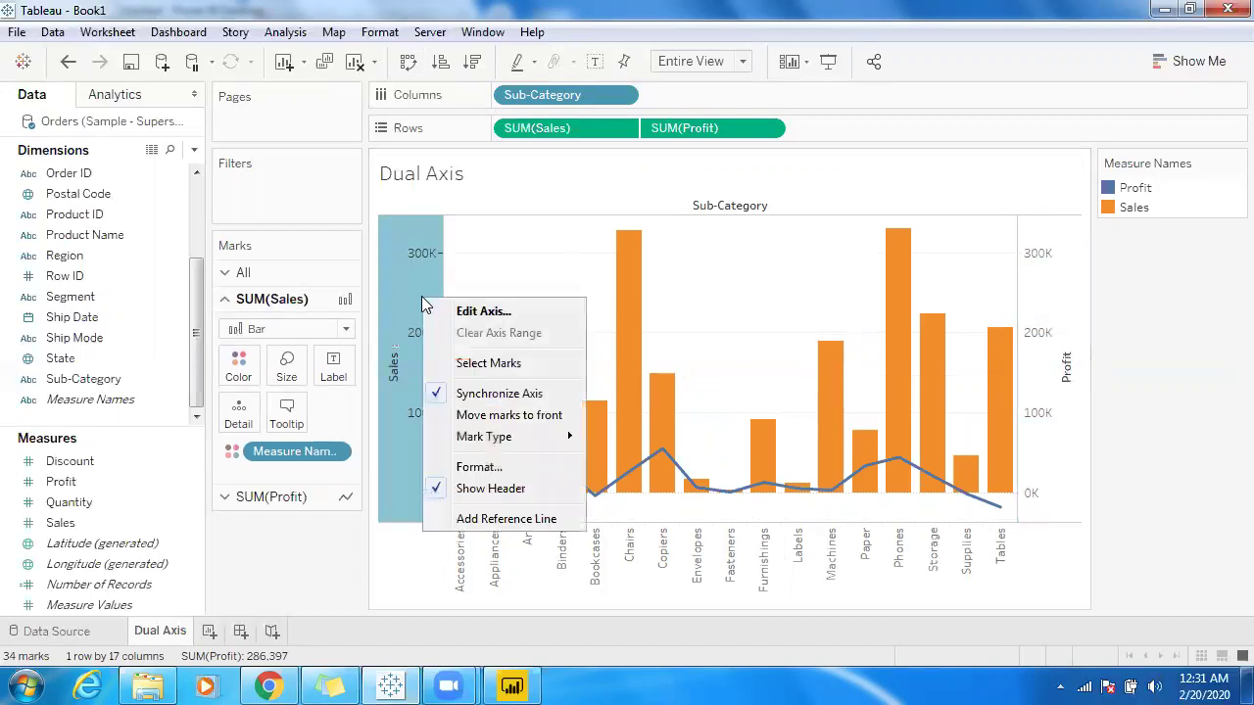
pyautogui.click(473, 489)
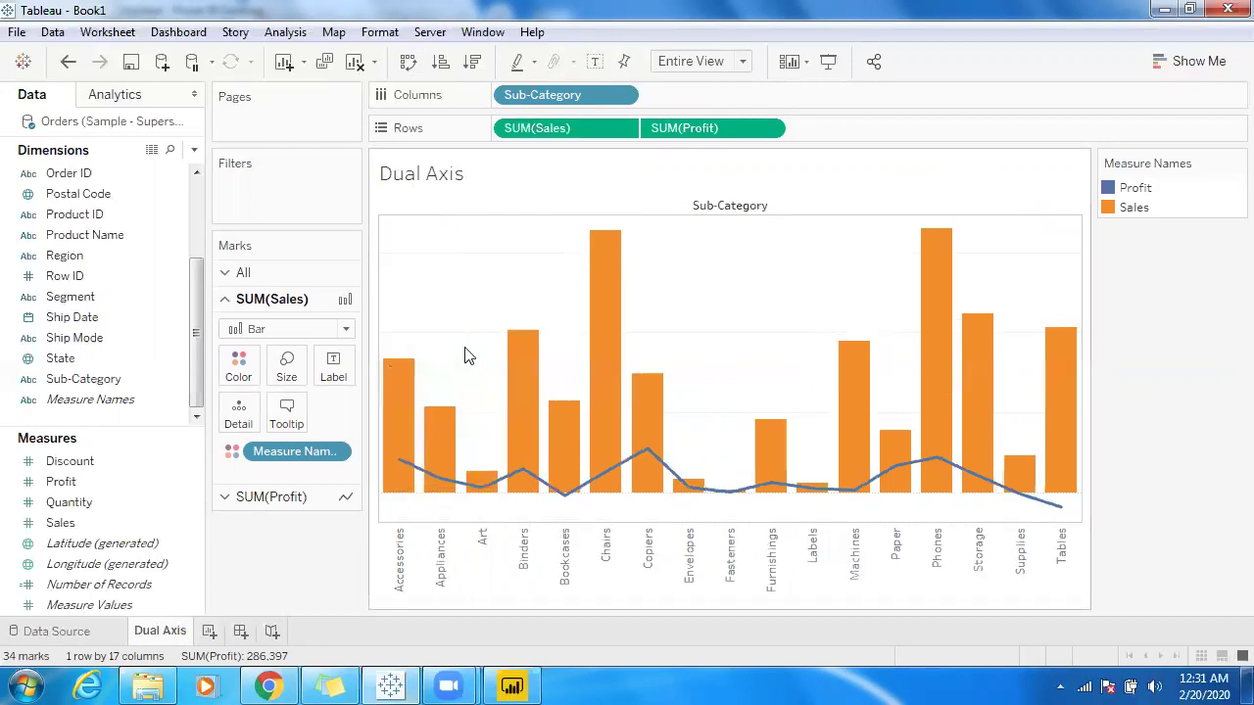
pyautogui.moveTo(610, 319)
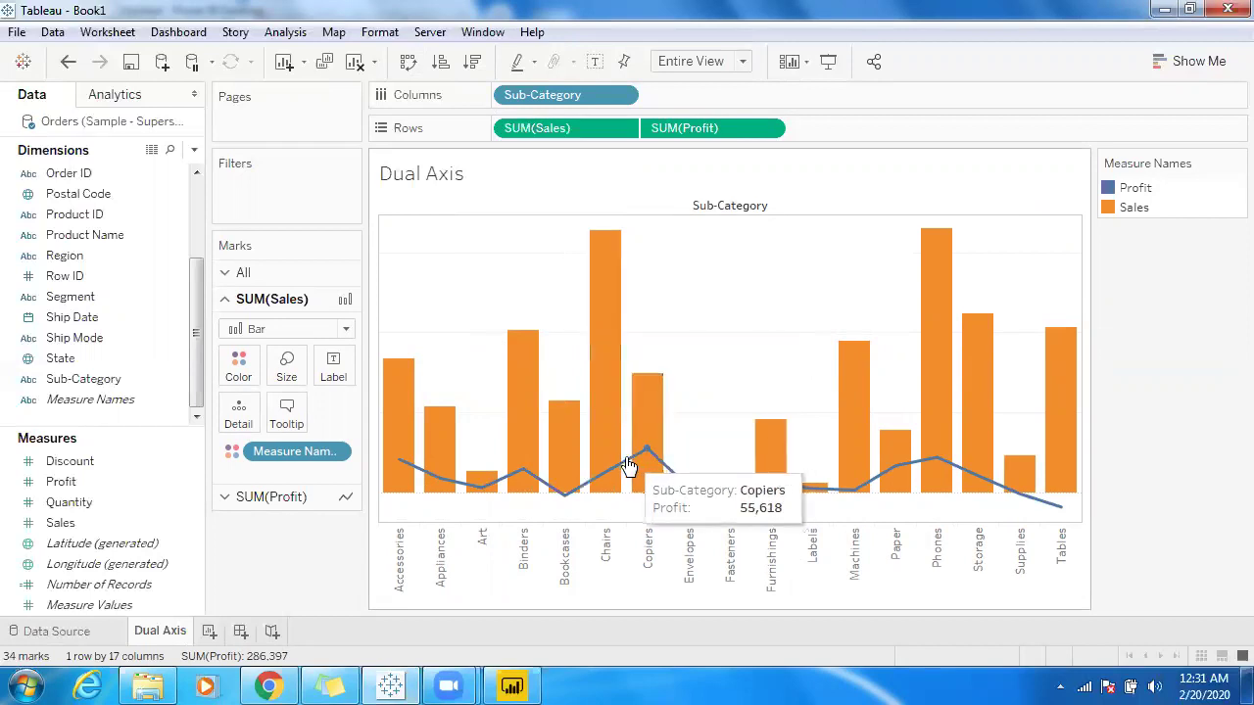
pyautogui.moveTo(628, 466)
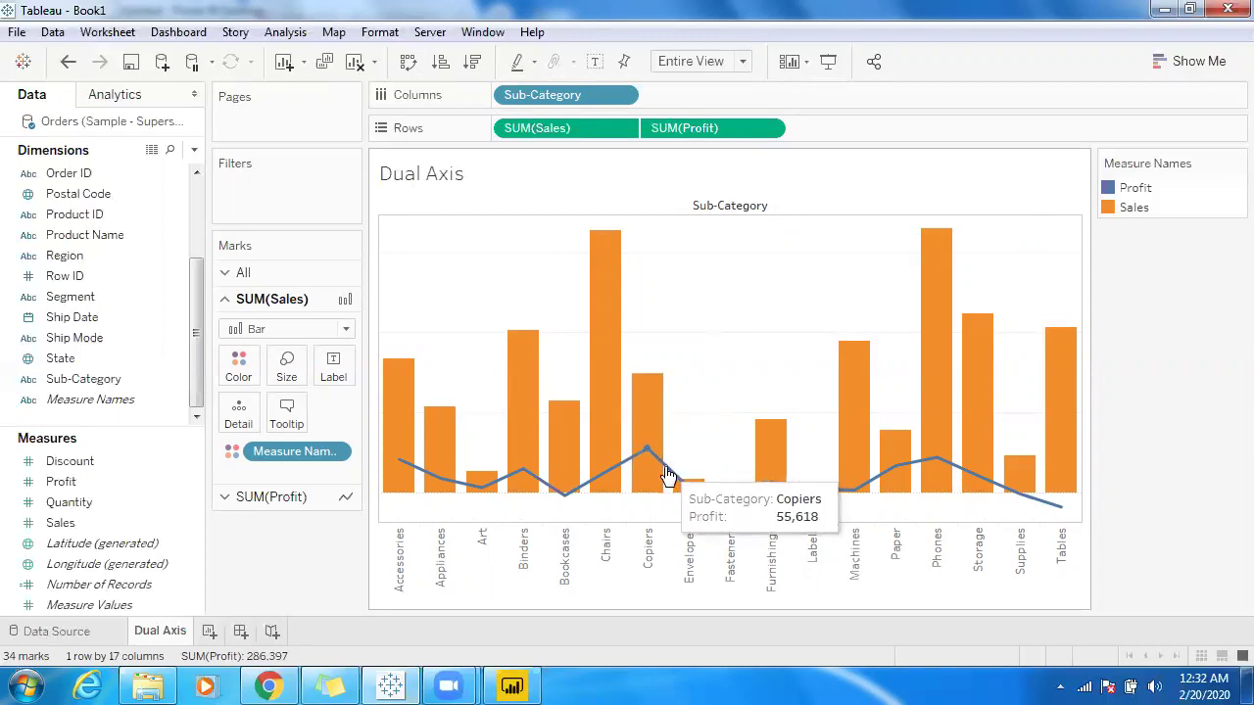
pyautogui.moveTo(631, 437)
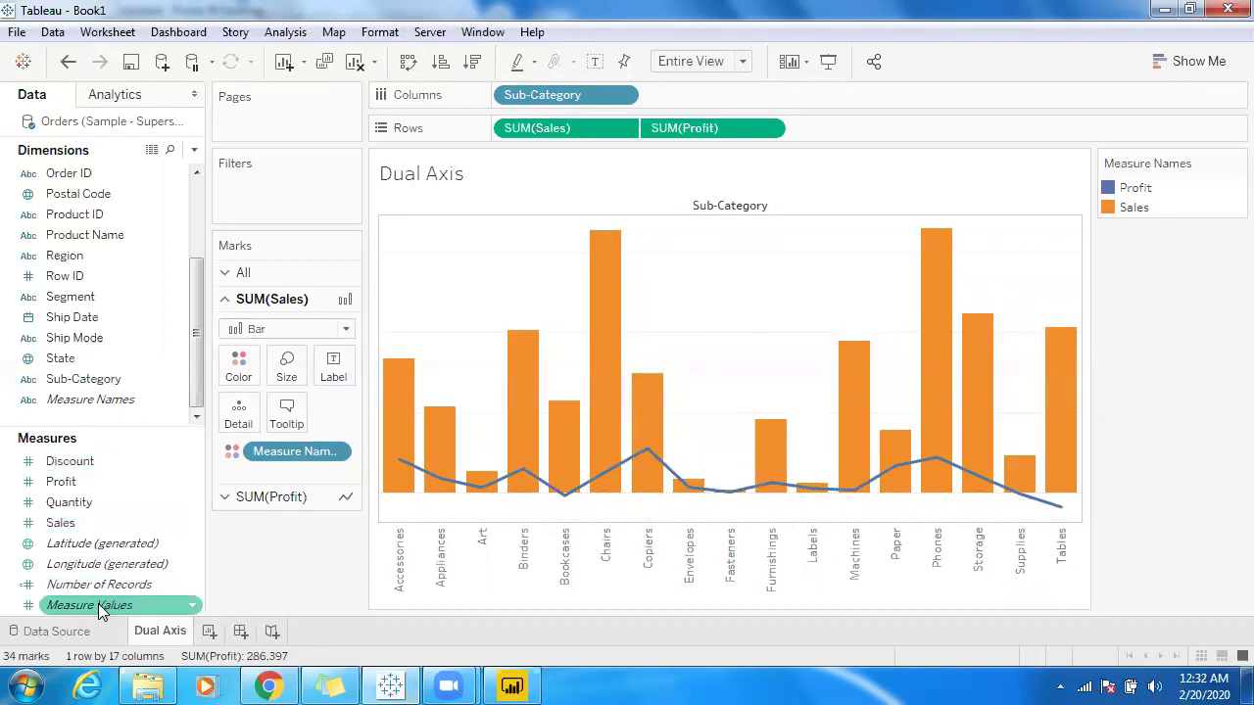
# Step: Replace Profit on Rows with Measure Values, drawing a line for each measure
pyautogui.moveTo(98, 604); pyautogui.dragTo(719, 128)
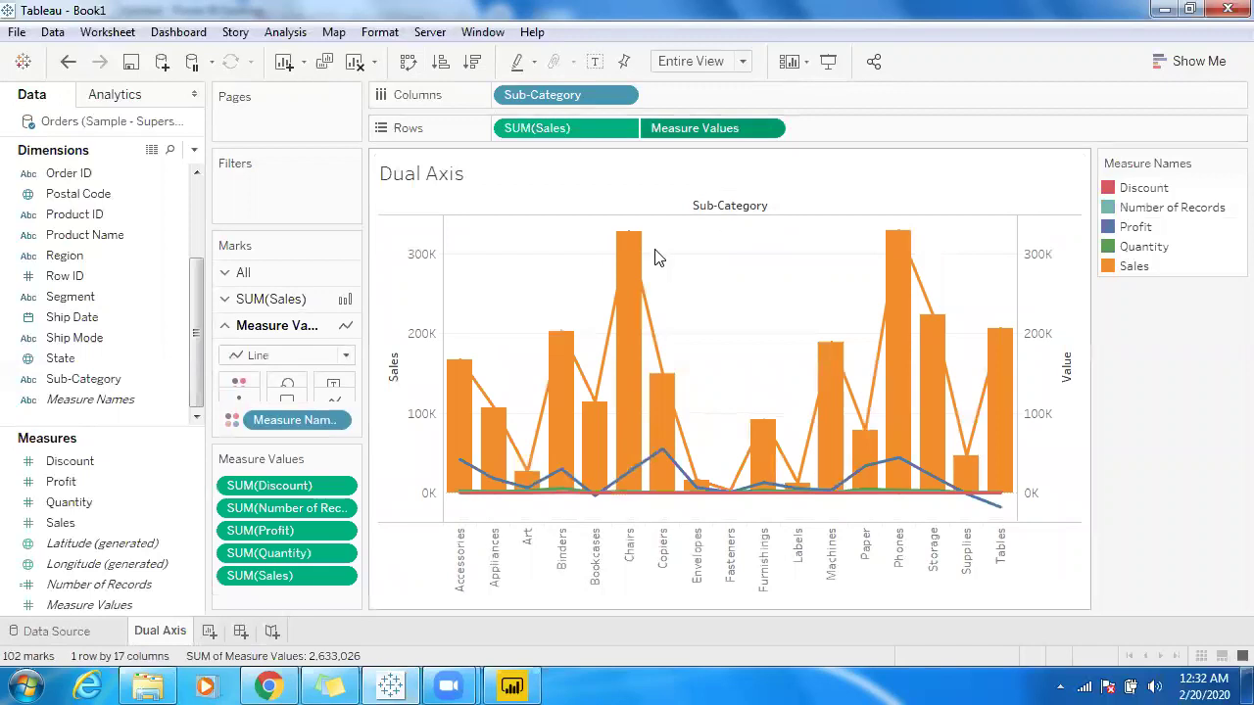
# Step: Turn off Show Header on the Sales axis so the bars and lines fill the chart width
pyautogui.click(417, 321)
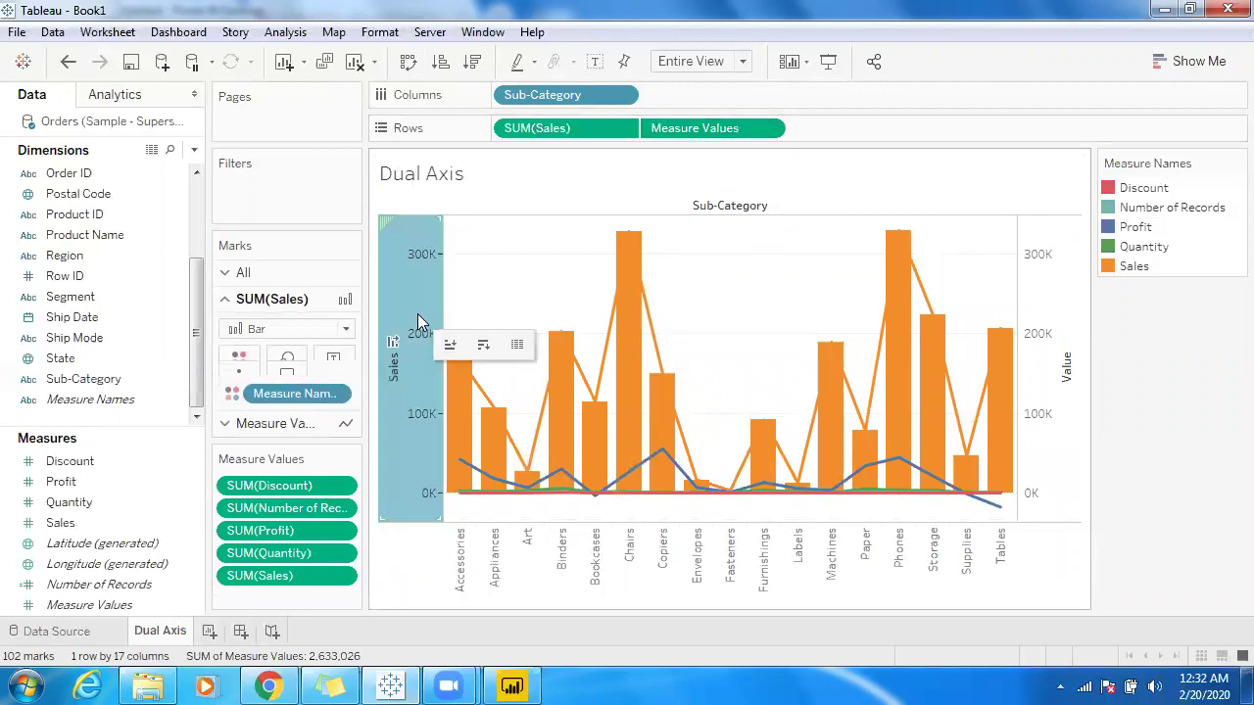
pyautogui.rightClick(417, 315)
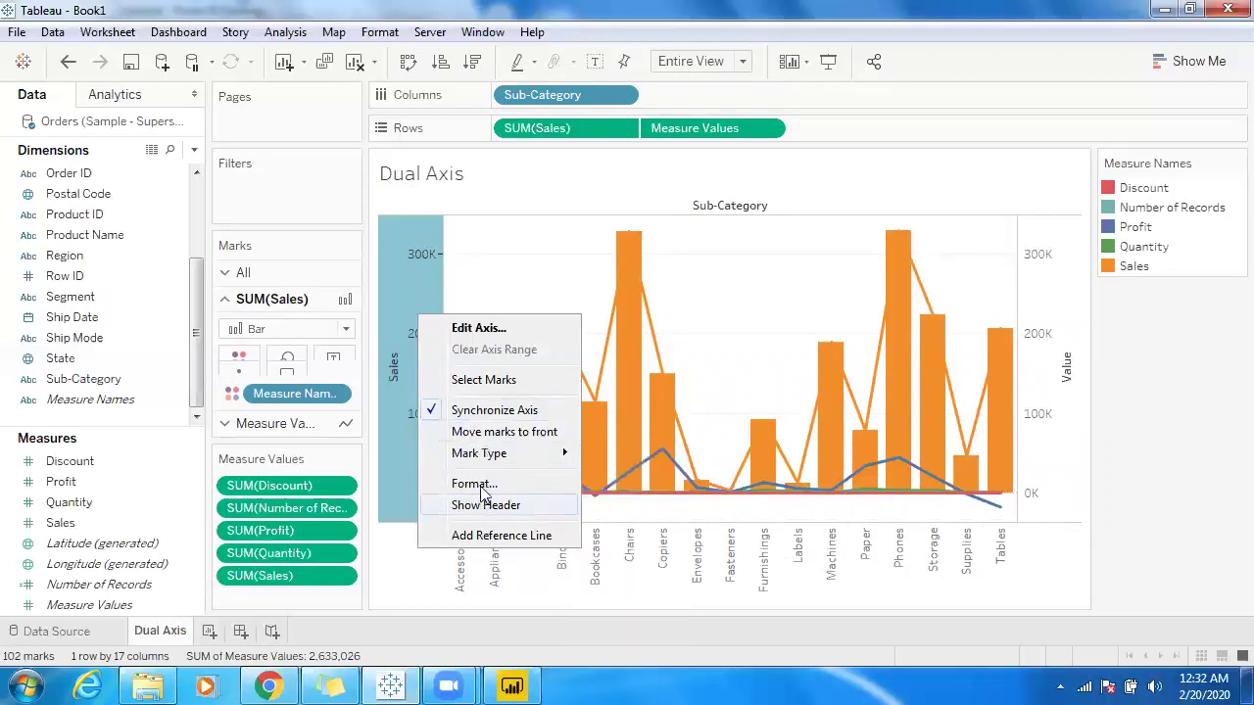
pyautogui.press('Escape')
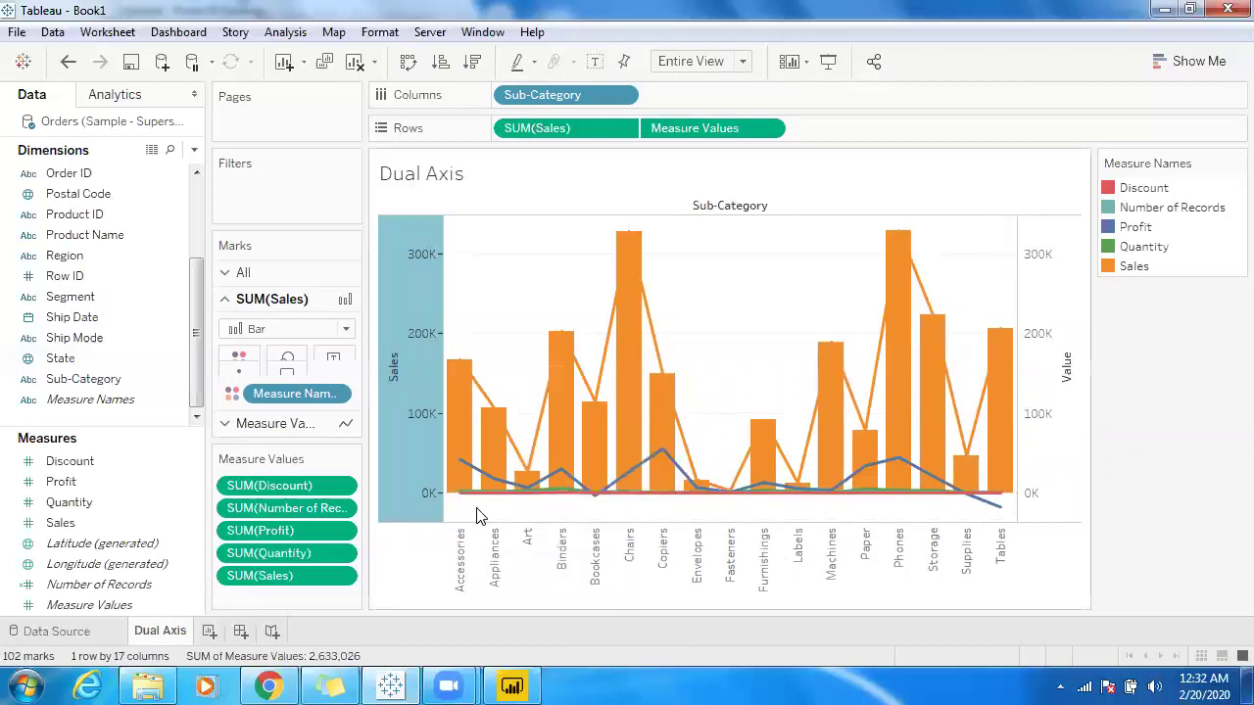
pyautogui.rightClick(400, 293)
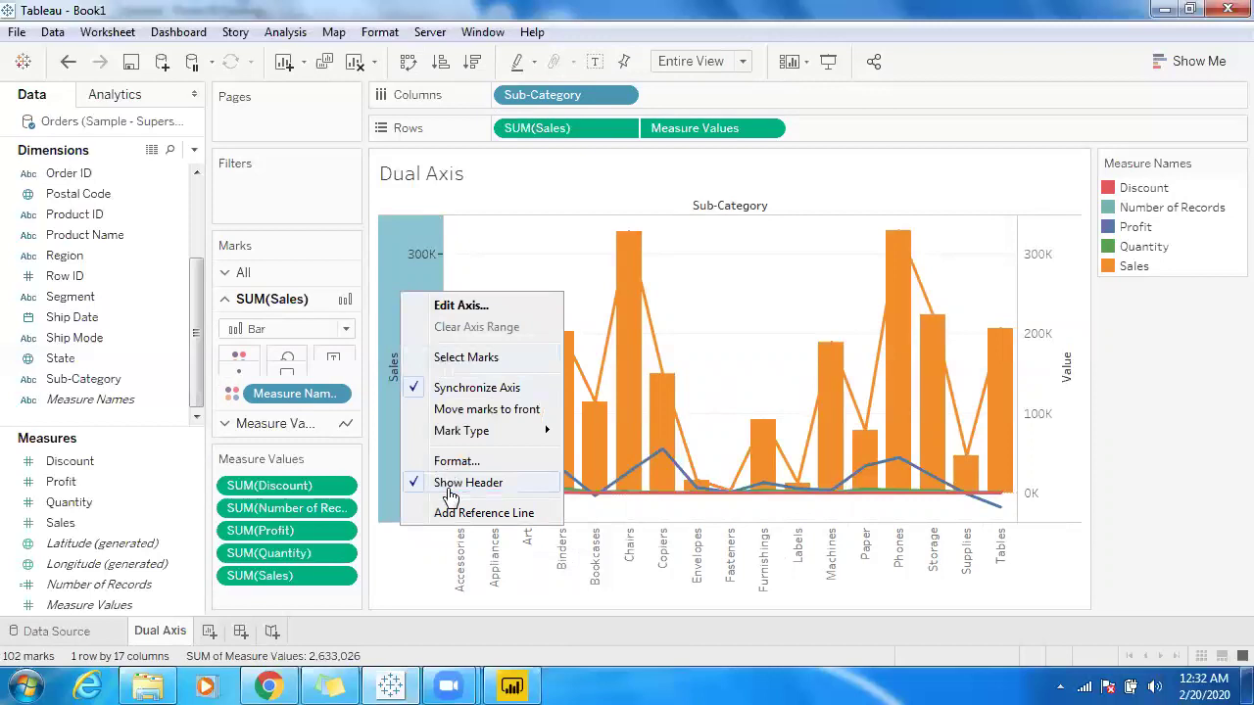
pyautogui.click(489, 483)
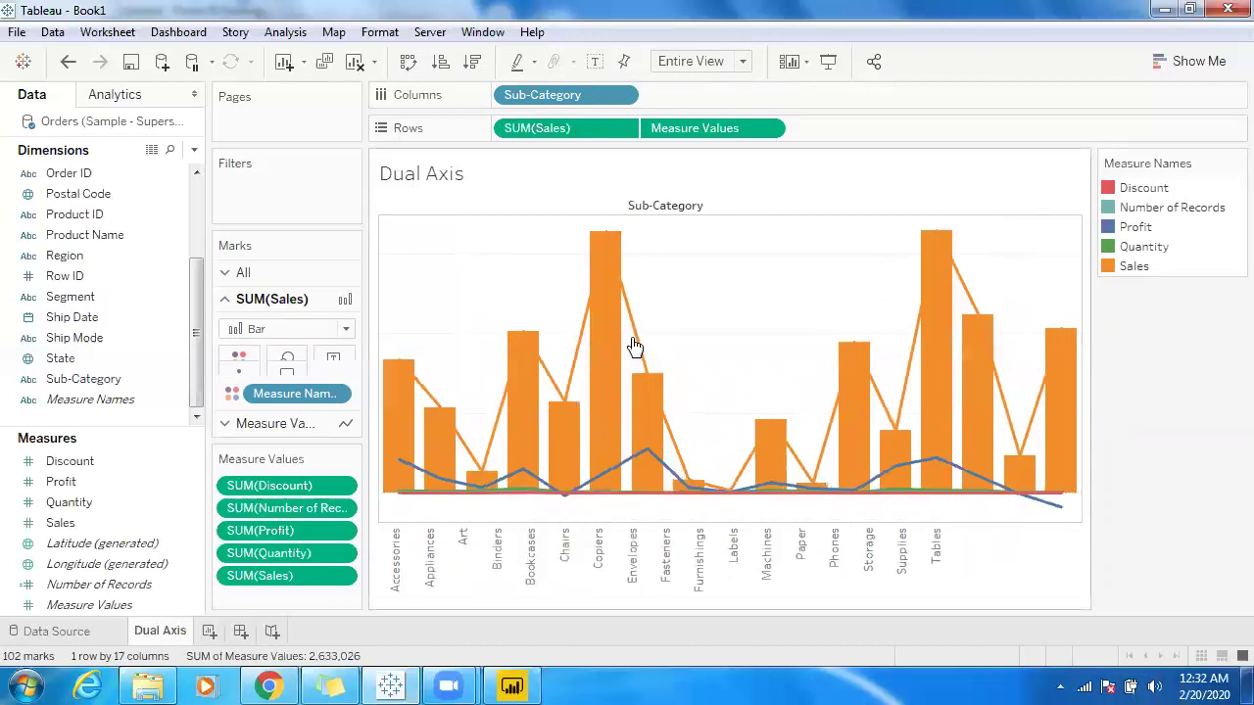
# Step: Show the Measure Names filter and exclude Sales and Number of Records from the lines
pyautogui.click(769, 131)
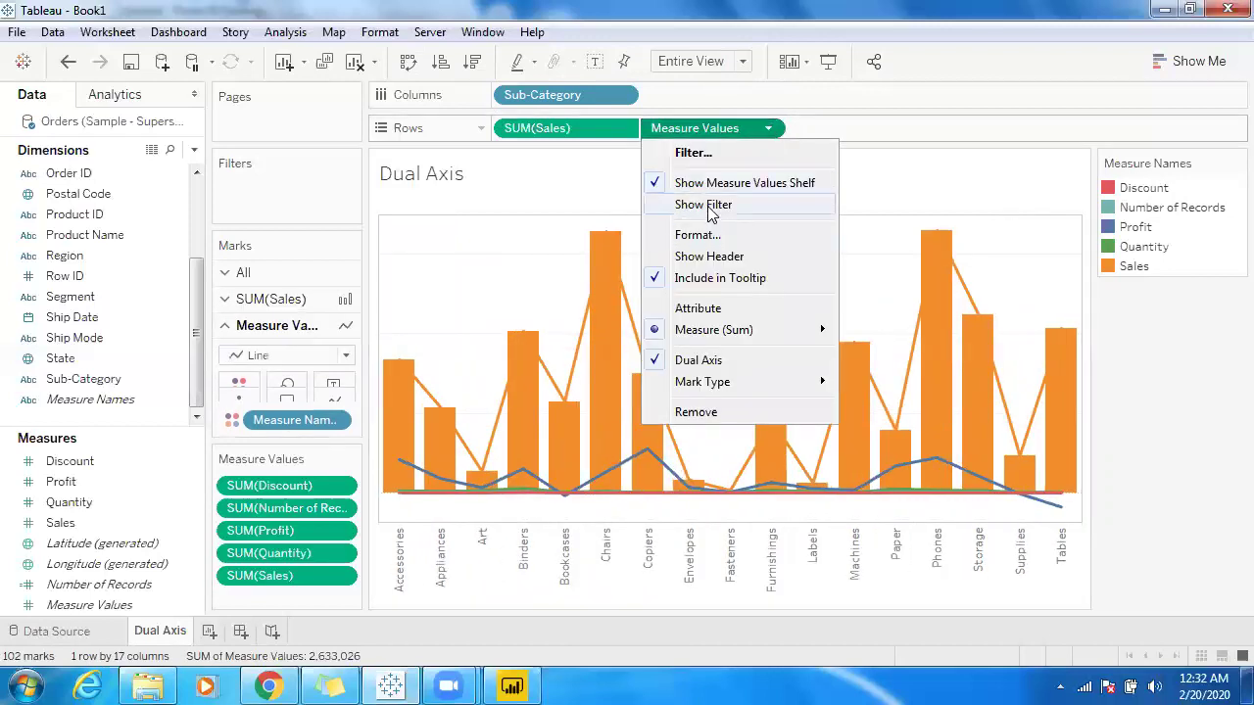
pyautogui.press('Escape')
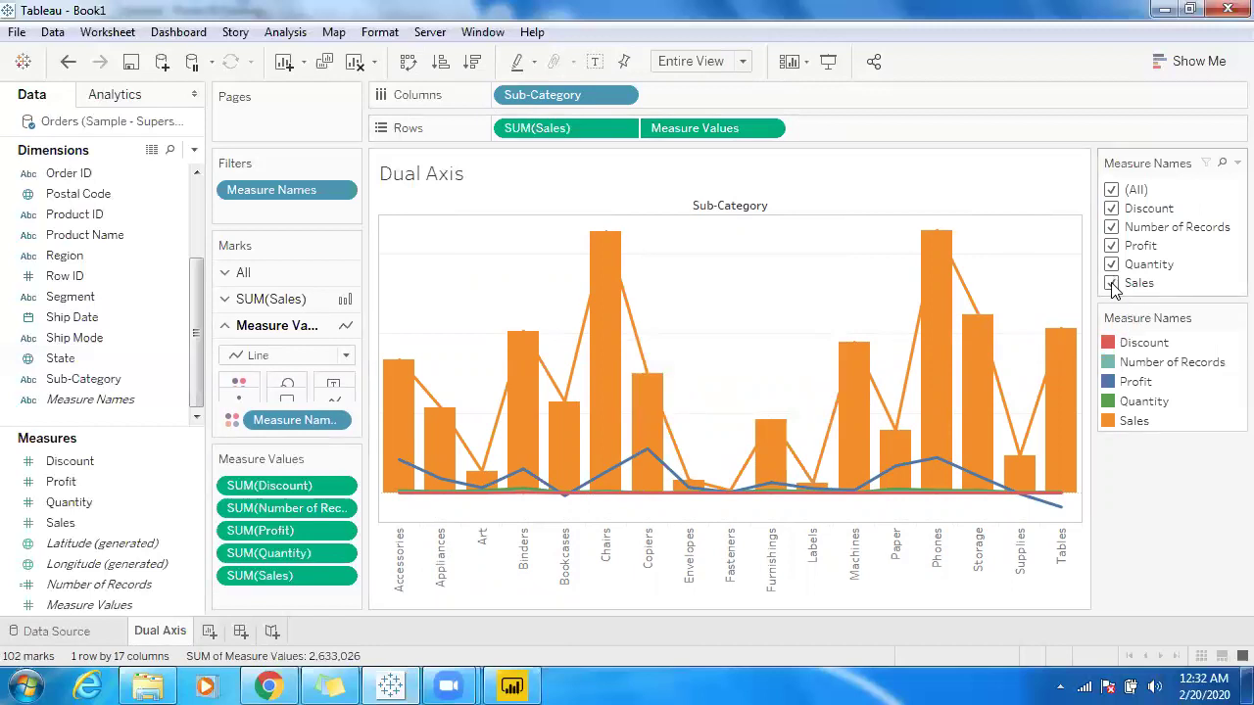
pyautogui.click(1111, 283)
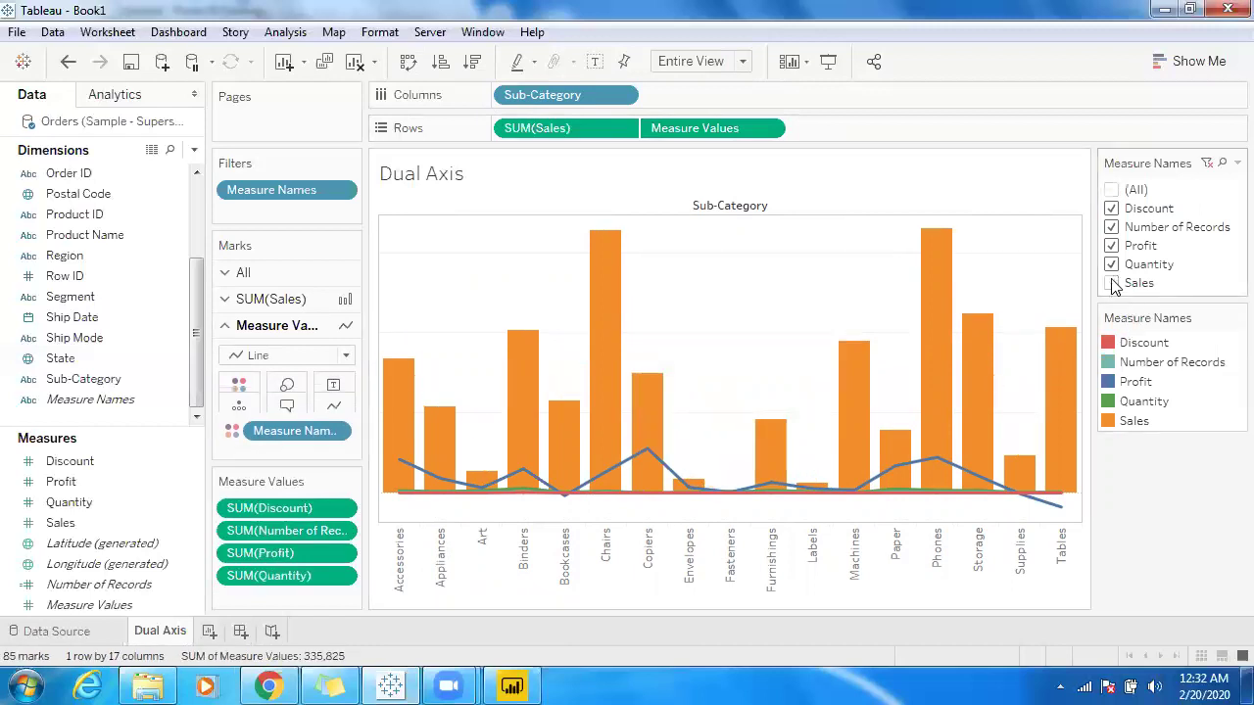
pyautogui.click(1111, 227)
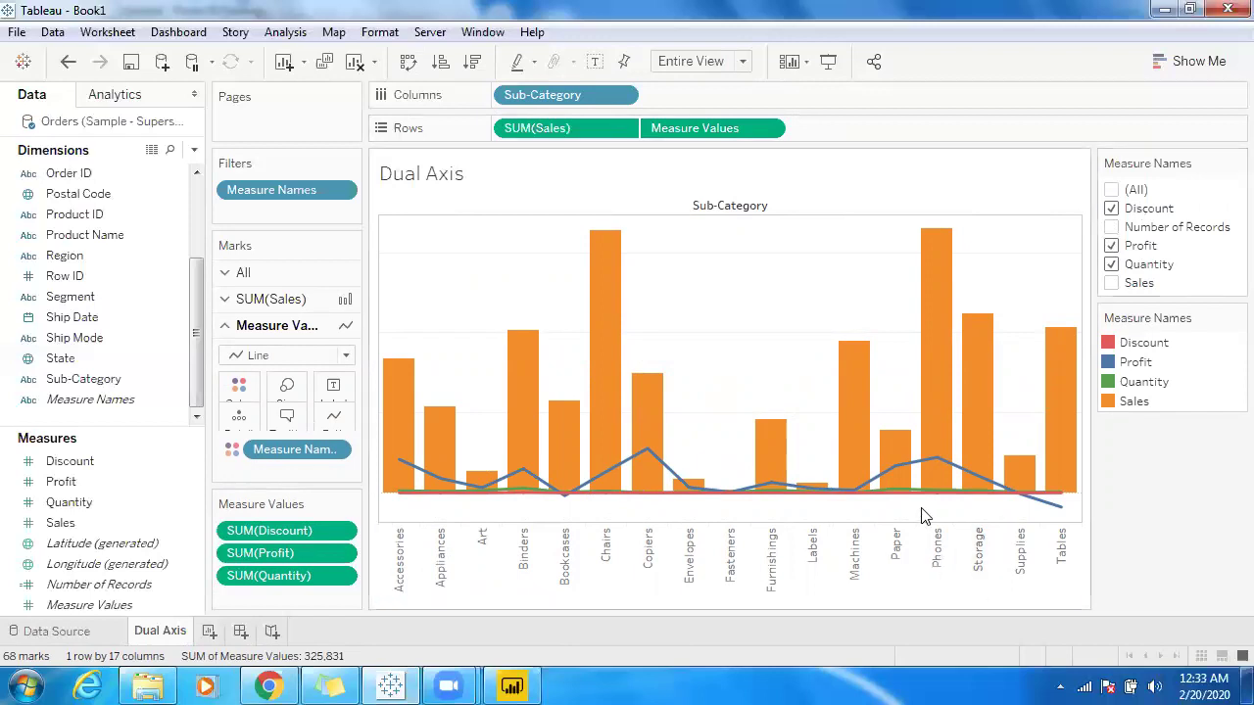
pyautogui.moveTo(909, 500)
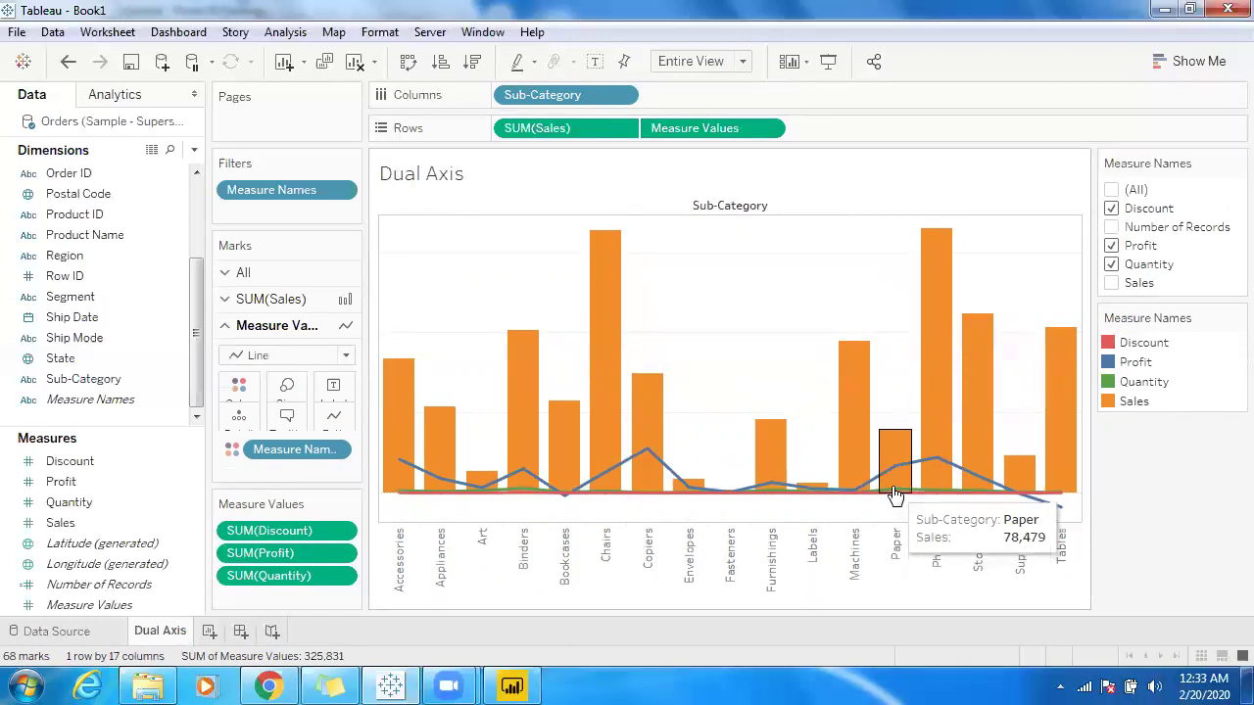
pyautogui.moveTo(661, 511)
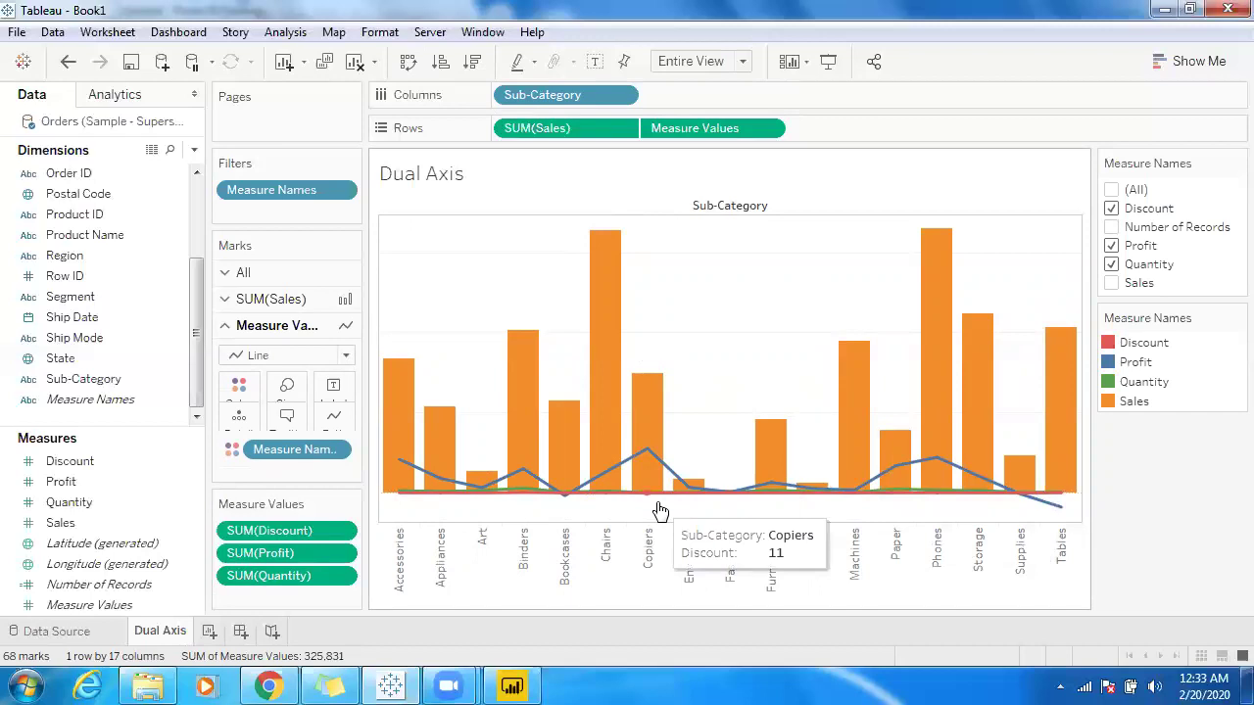
pyautogui.moveTo(612, 363)
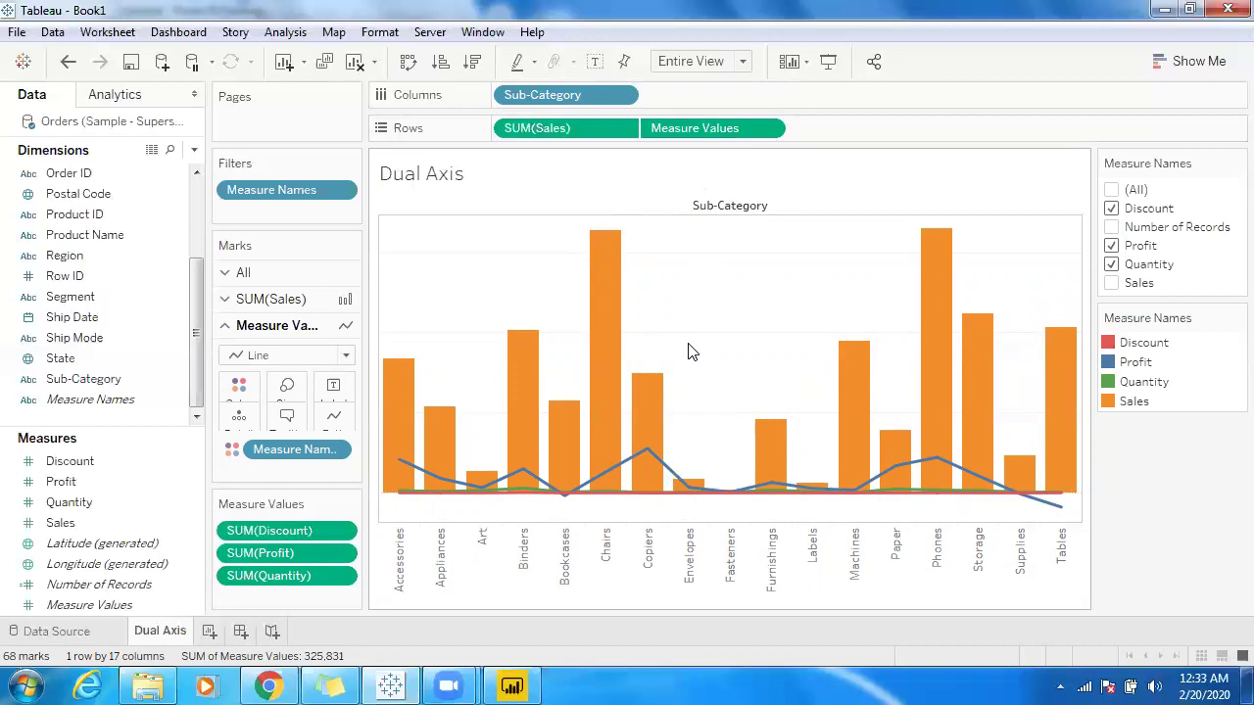
# Step: In Power BI, enlarge the line and clustered column chart and plot Sales columns by Sub-Category
pyautogui.click(513, 686)
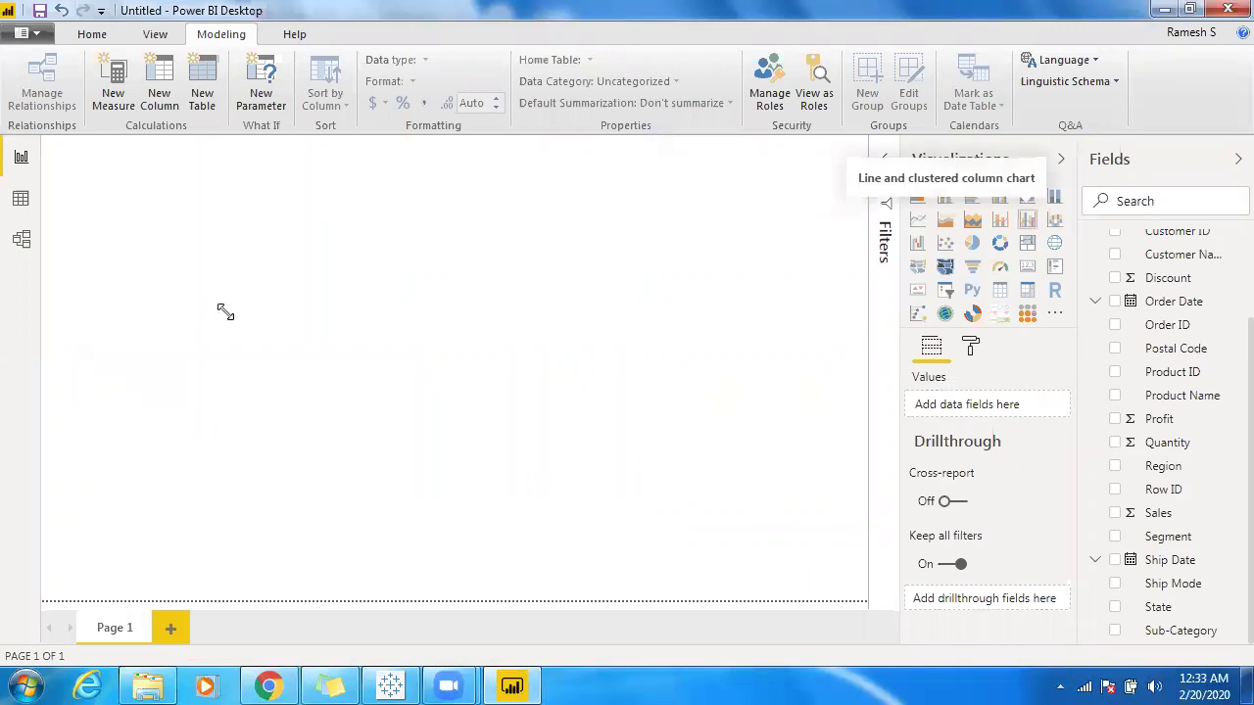
pyautogui.moveTo(225, 311); pyautogui.dragTo(784, 557)
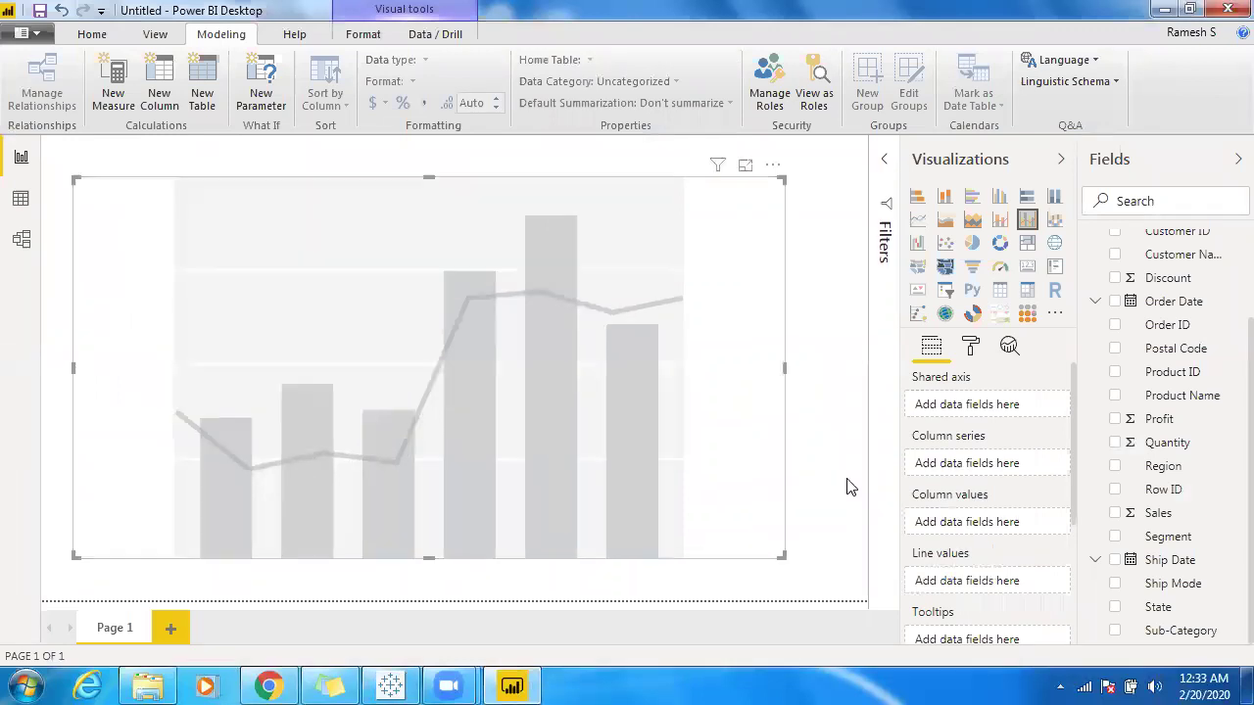
pyautogui.click(1117, 634)
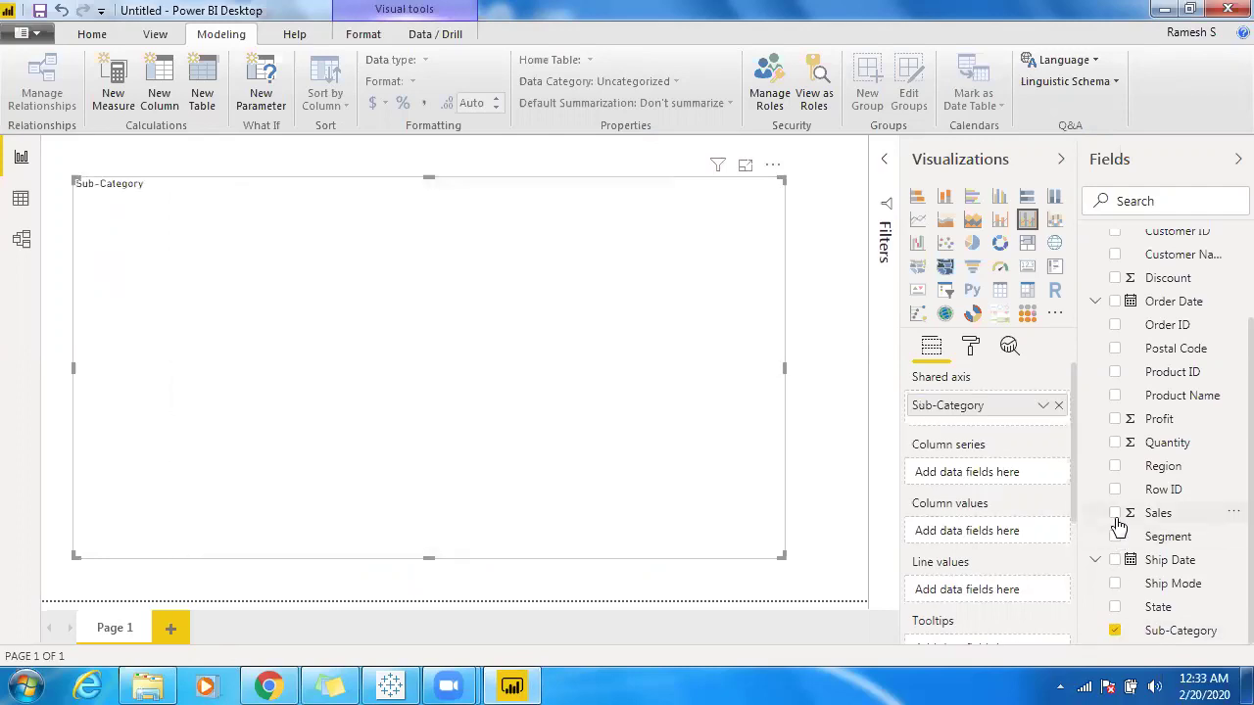
pyautogui.click(1116, 515)
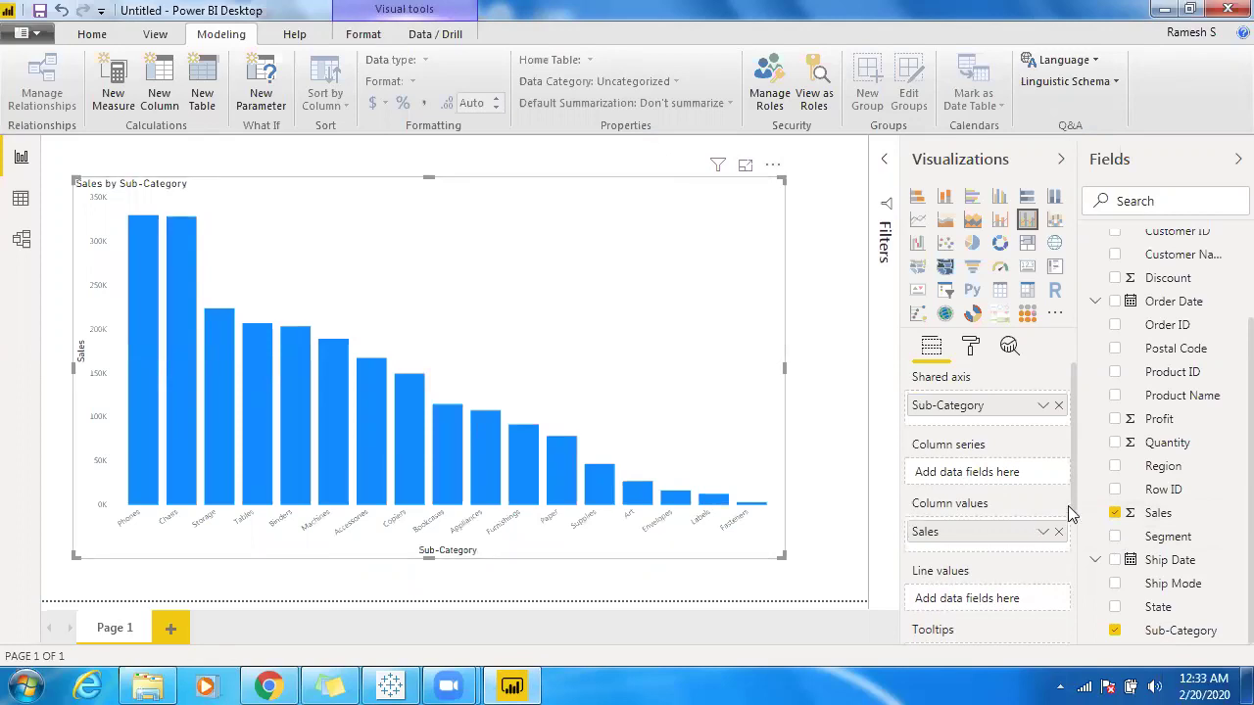
pyautogui.scroll(-2, 1075, 595)
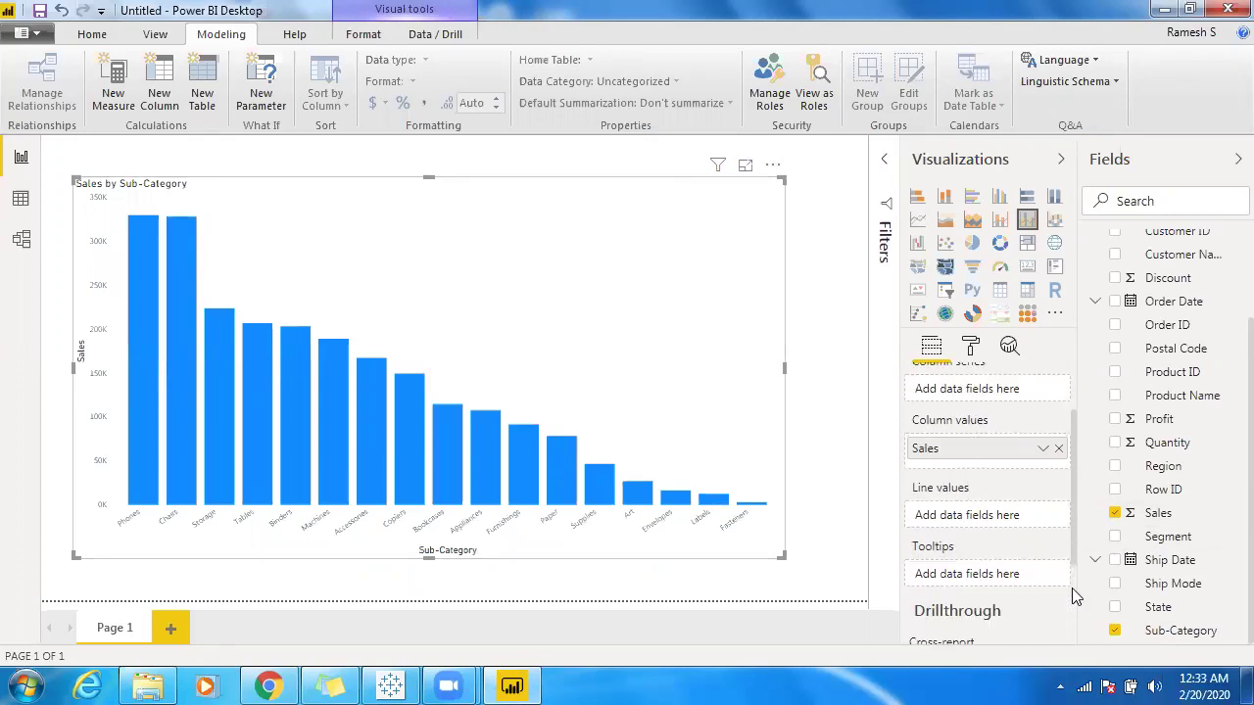
pyautogui.scroll(-1, 1075, 594)
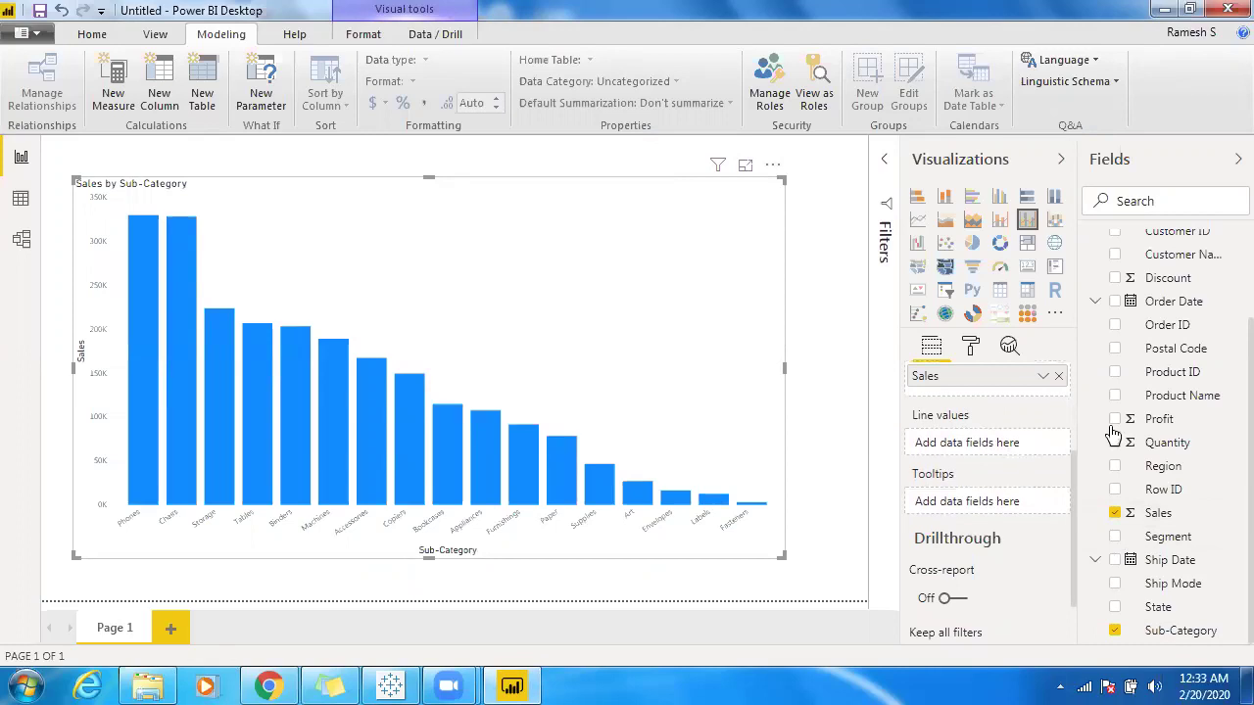
# Step: Add Profit, Discount and Quantity as line values over the Sales columns
pyautogui.moveTo(1156, 426); pyautogui.dragTo(994, 449)
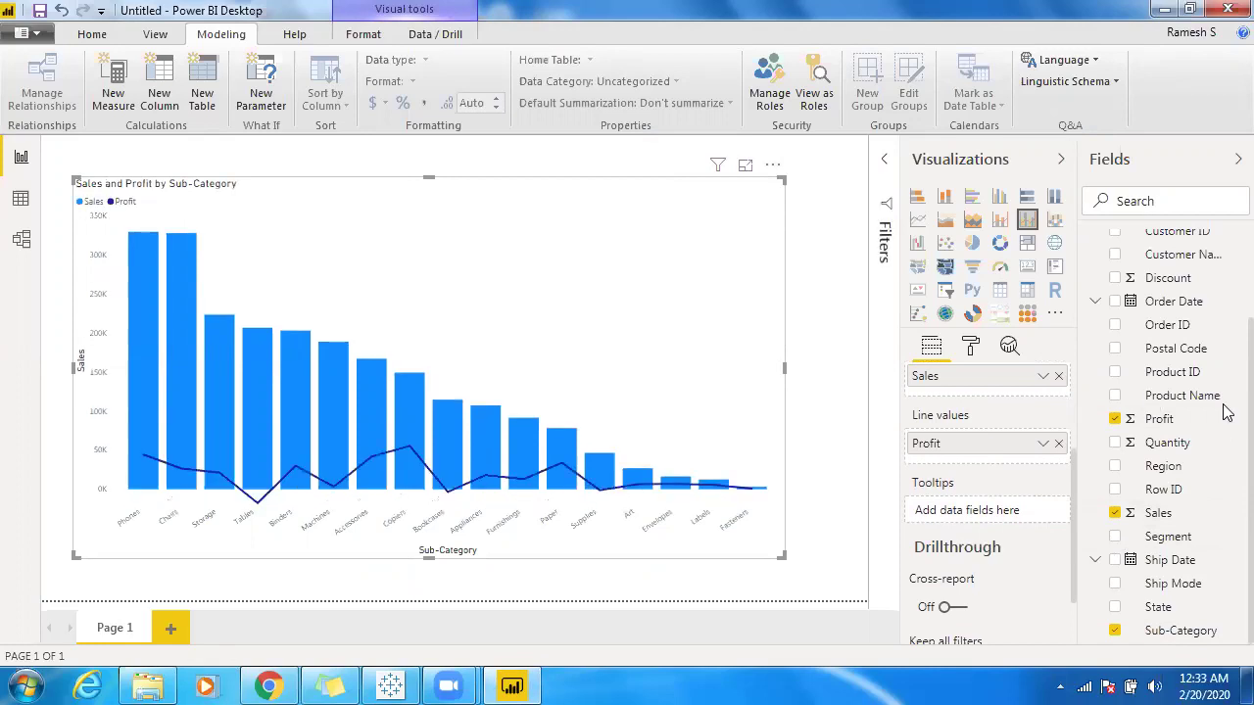
pyautogui.scroll(1, 1223, 413)
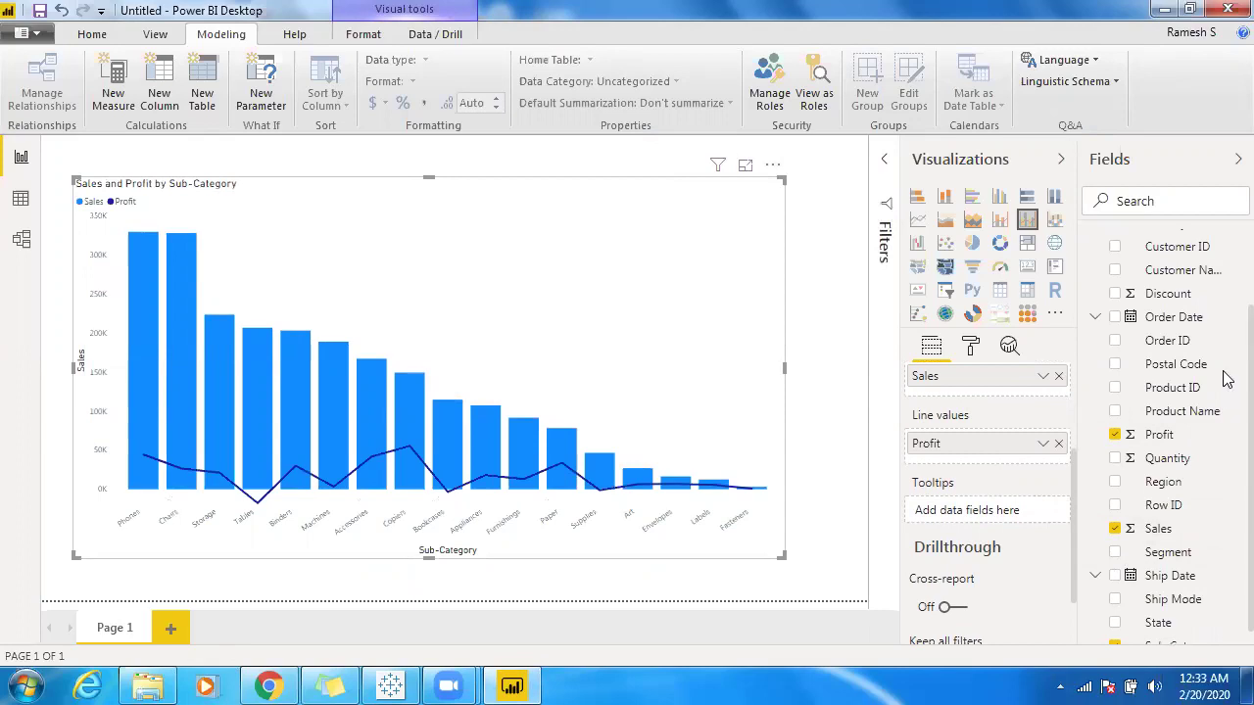
pyautogui.scroll(2, 1226, 382)
pyautogui.moveTo(1128, 389); pyautogui.dragTo(988, 467)
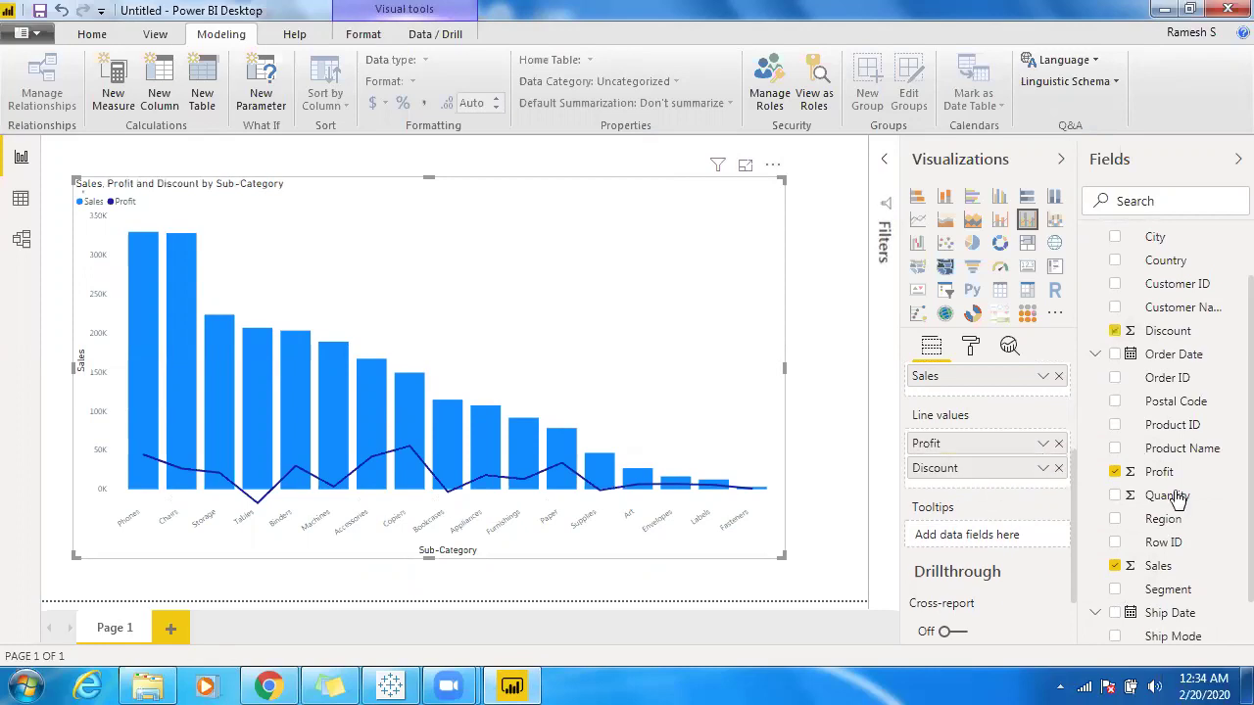
pyautogui.moveTo(1172, 496); pyautogui.dragTo(1014, 490)
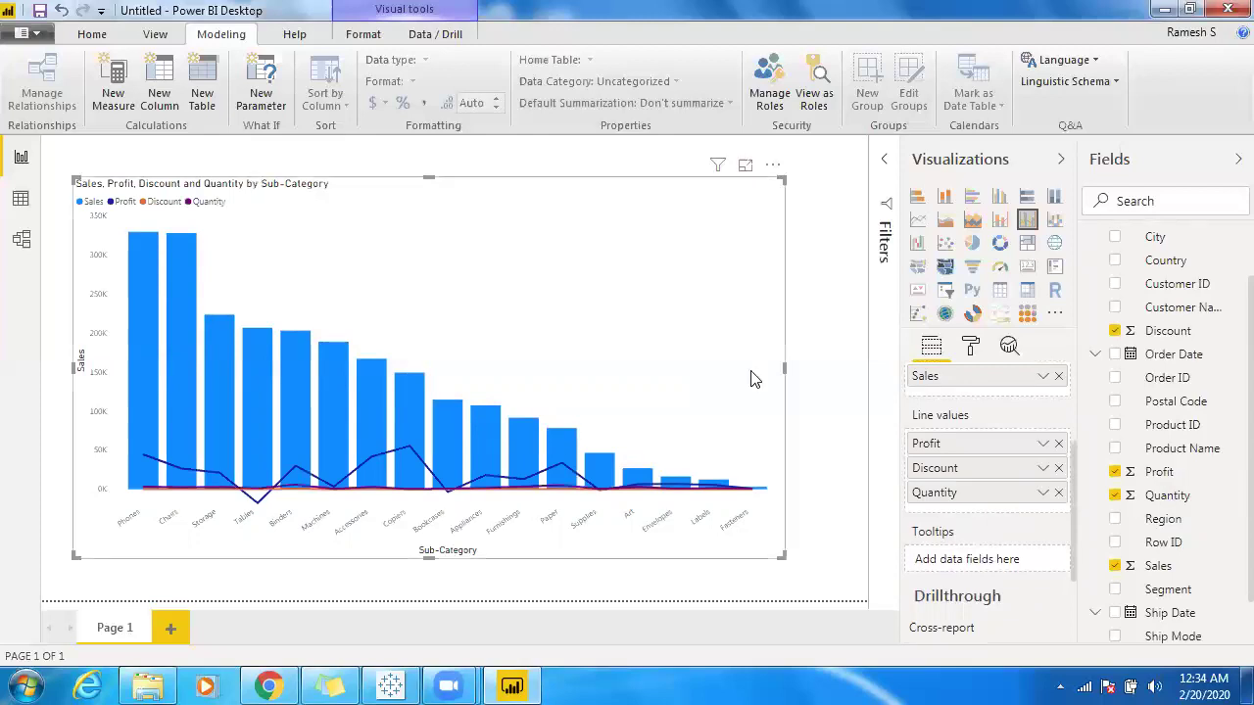
# Step: Return to Tableau's Dual Axis sheet and check the Measure Values pill options, leaving them unchanged
pyautogui.click(392, 684)
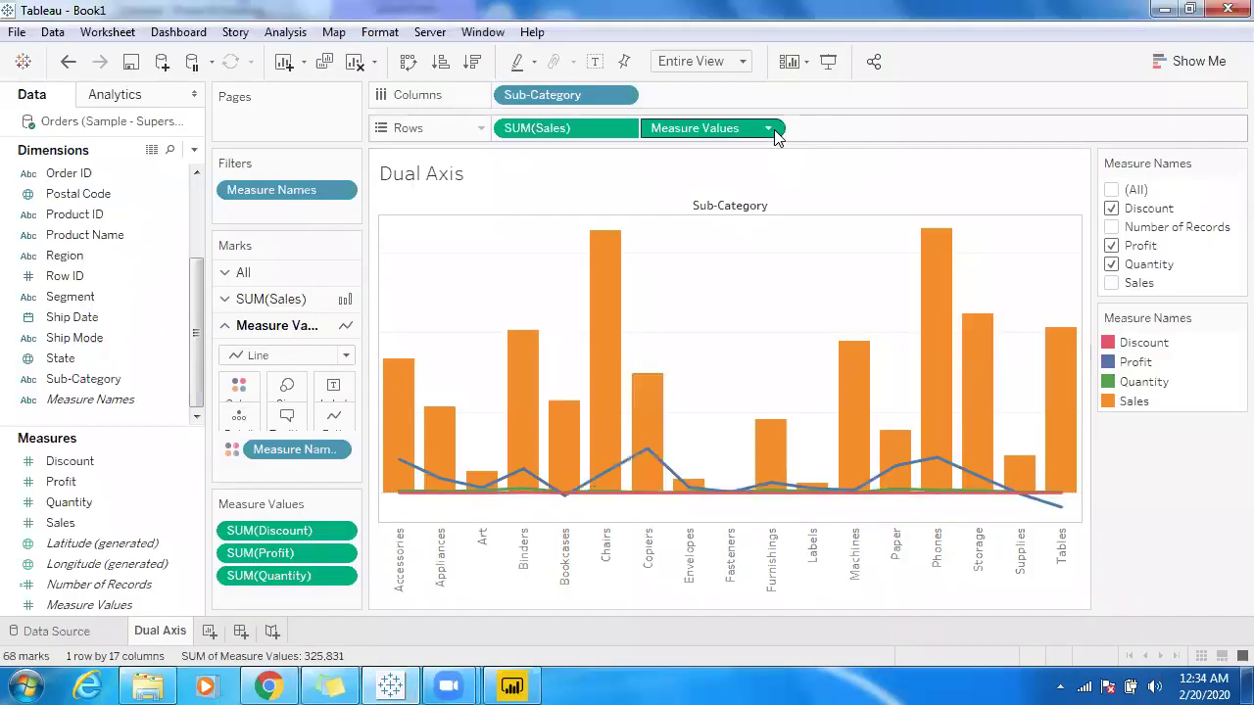
pyautogui.click(769, 129)
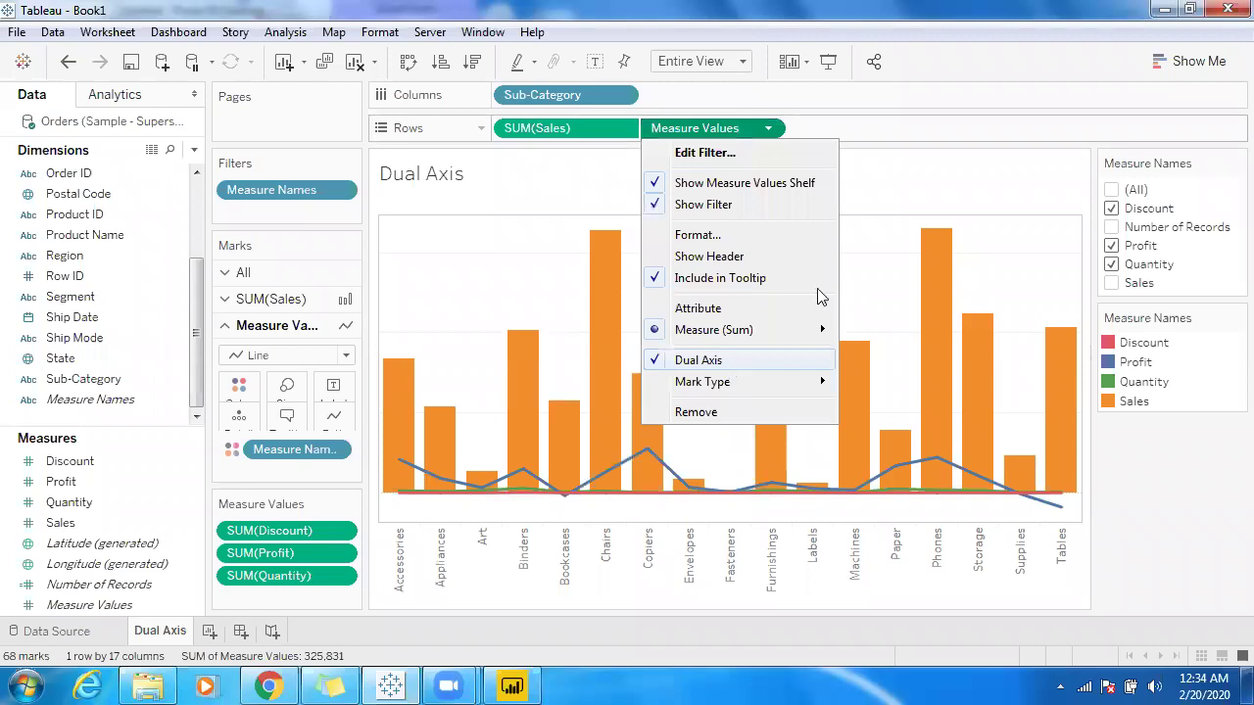
pyautogui.click(558, 596)
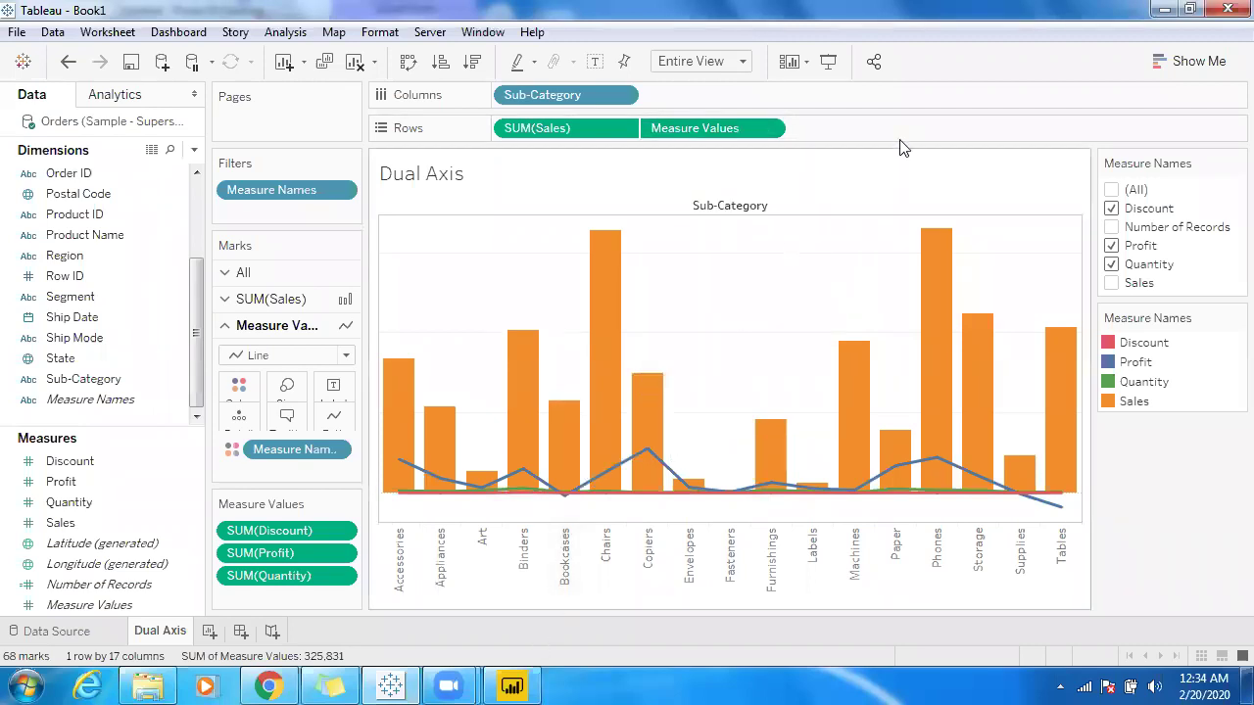